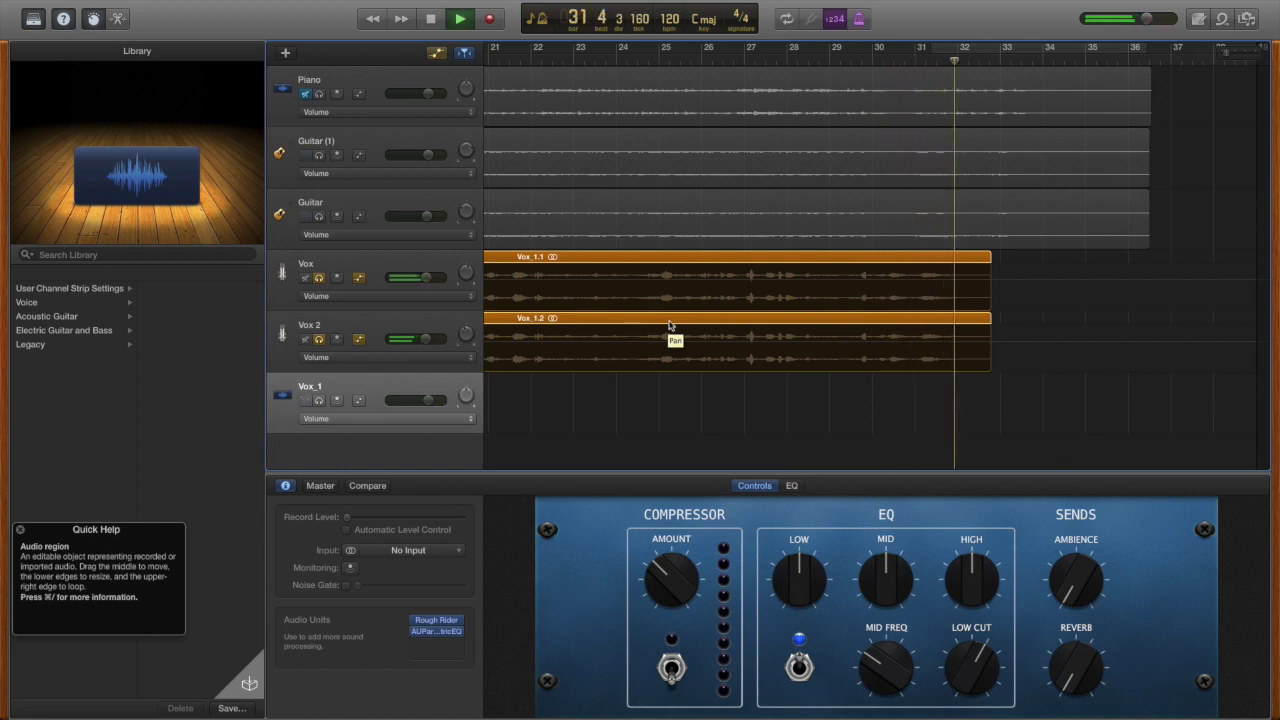
Stop playback, check the Echo settings of the Vox and Vox 2 tracks, and play both vocals from about bar 29
{"action": "key", "text": "space"}
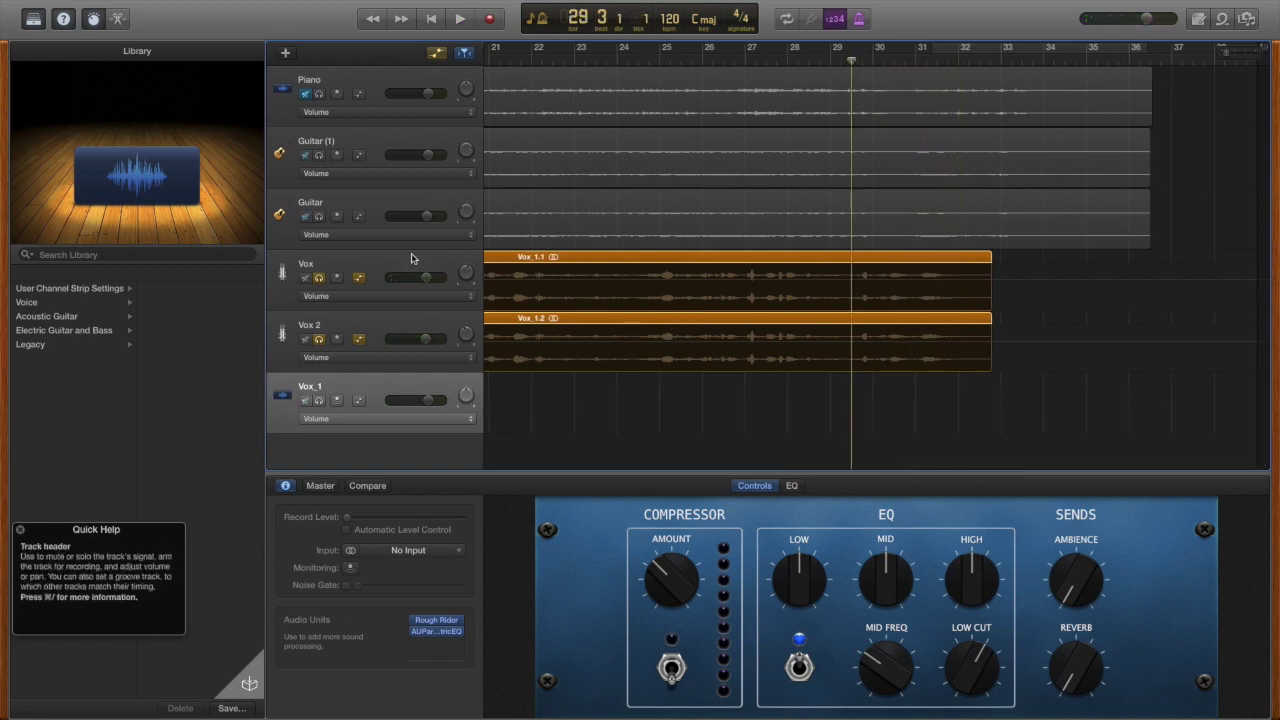
{"action": "left_click", "coordinate": [411, 259]}
{"action": "left_click_drag", "start_coordinate": [1016, 594], "coordinate": [1022, 598]}
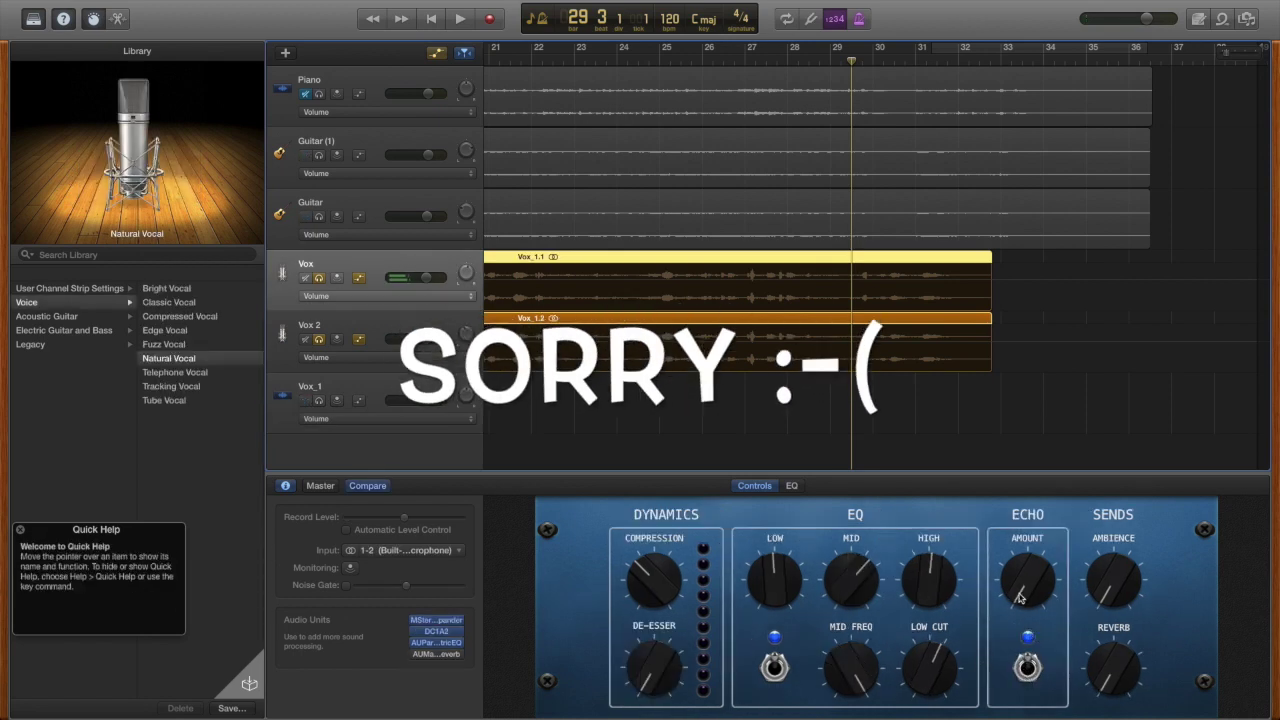
{"action": "key", "text": "Down"}
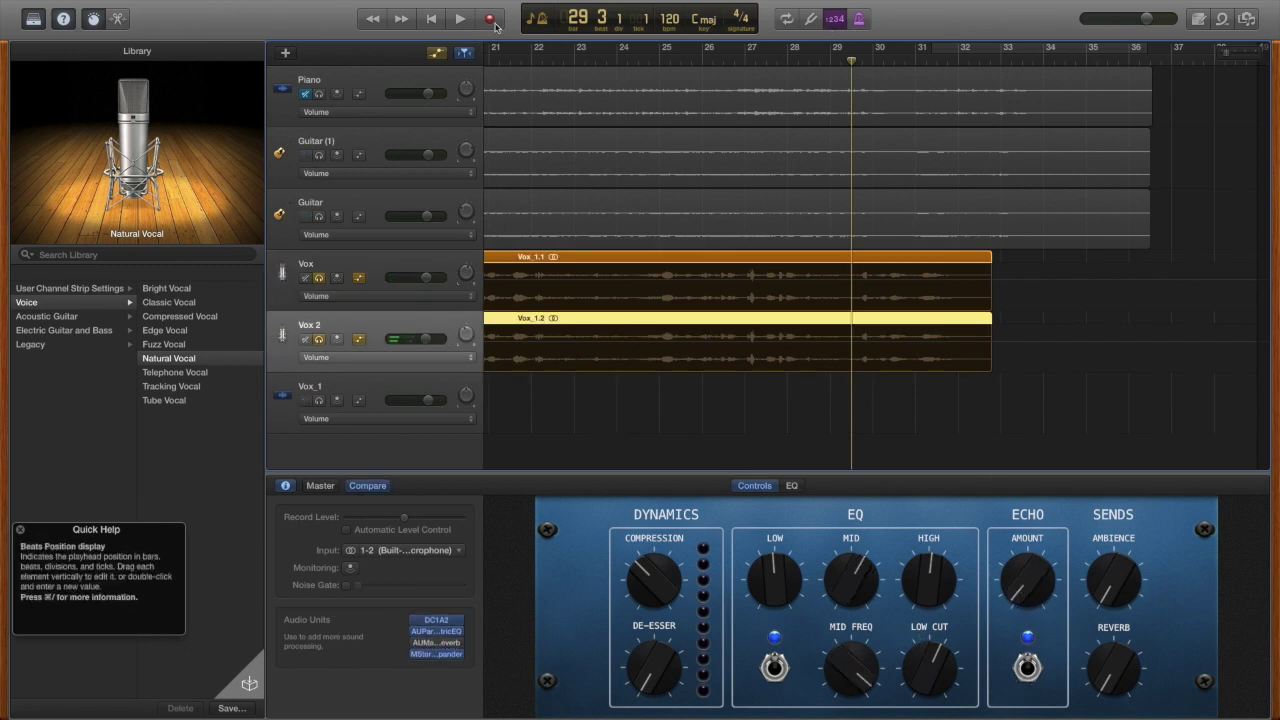
{"action": "left_click", "coordinate": [460, 20]}
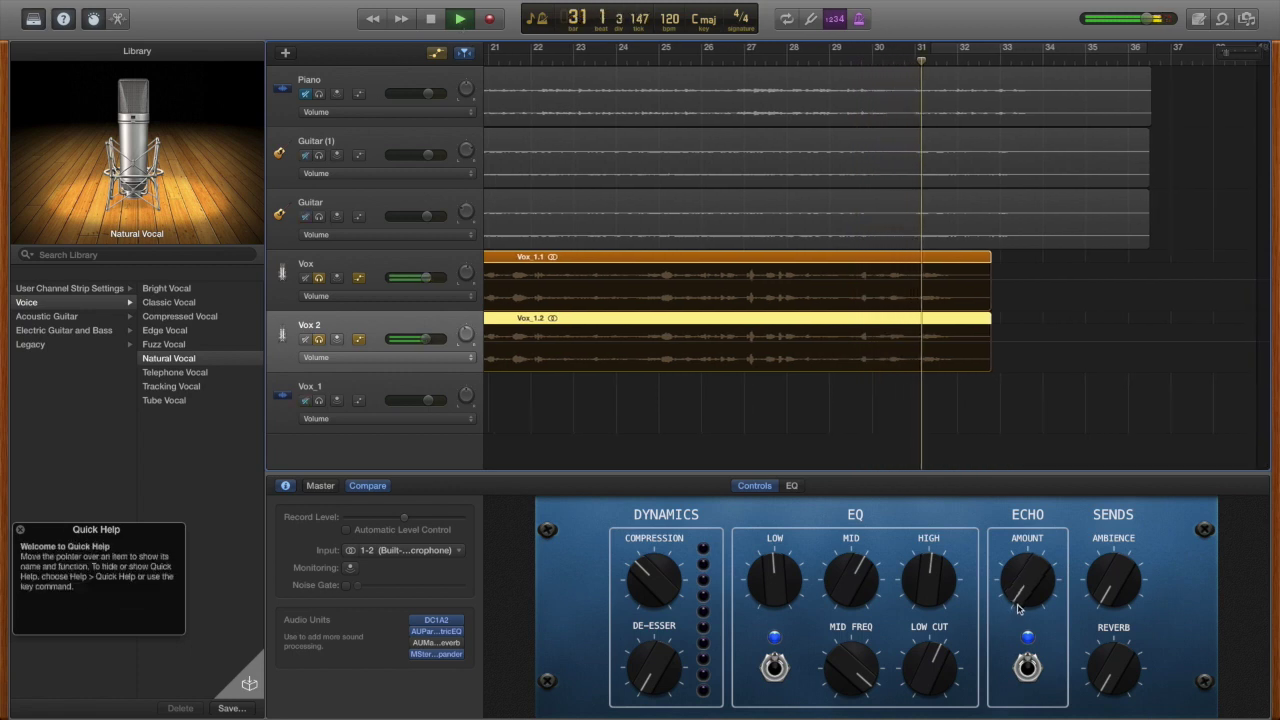
{"action": "left_click", "coordinate": [431, 22]}
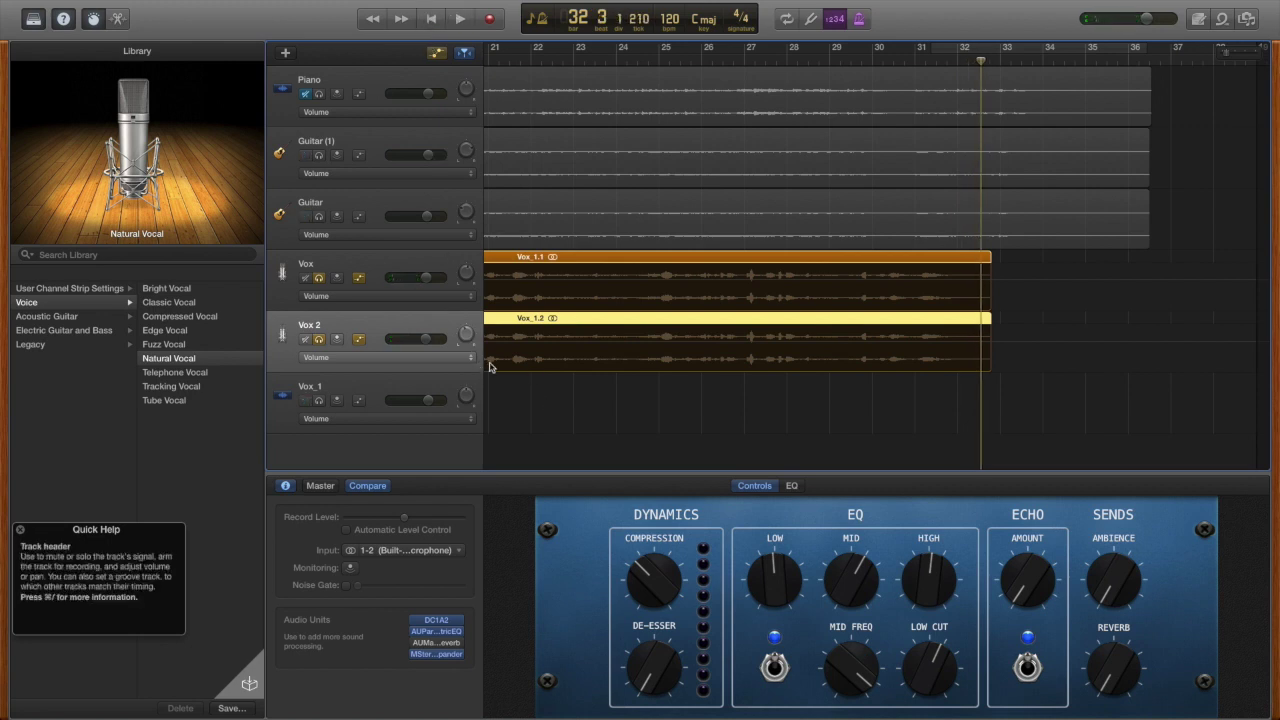
Try other Voice patches, such as Classic Vocal, on the Vox track
{"action": "key", "text": "Up"}
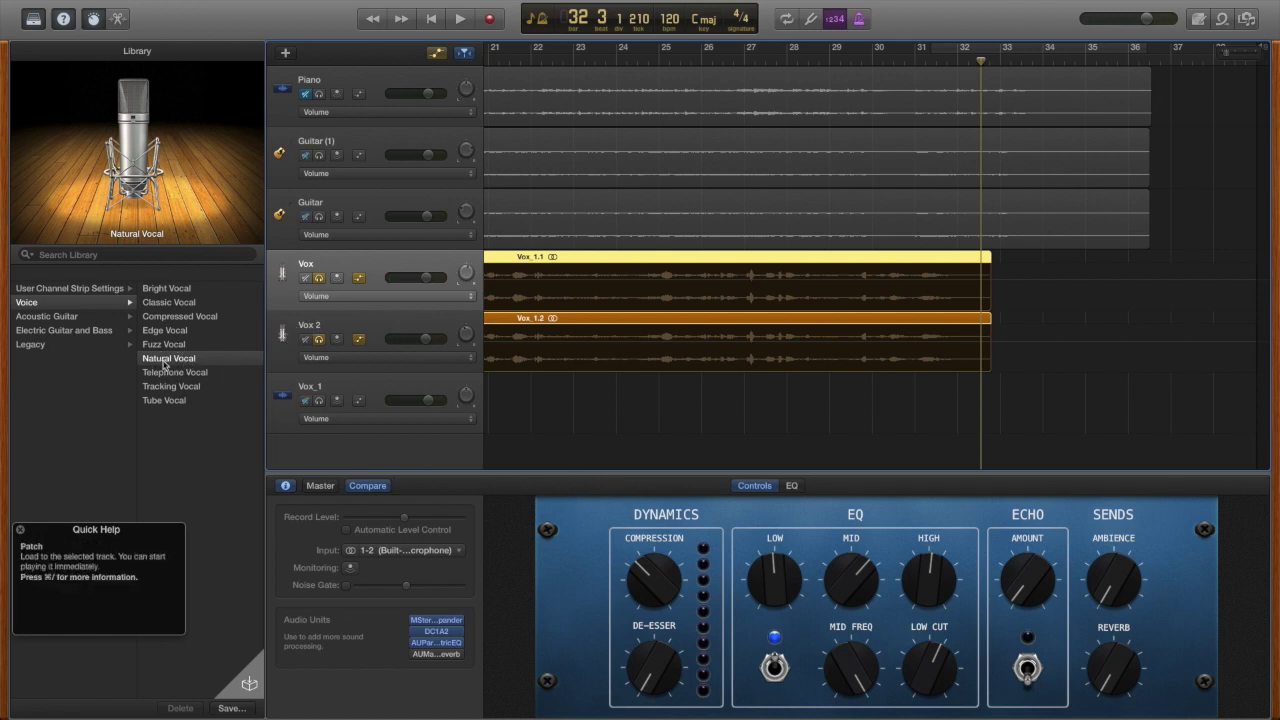
{"action": "left_click", "coordinate": [175, 289]}
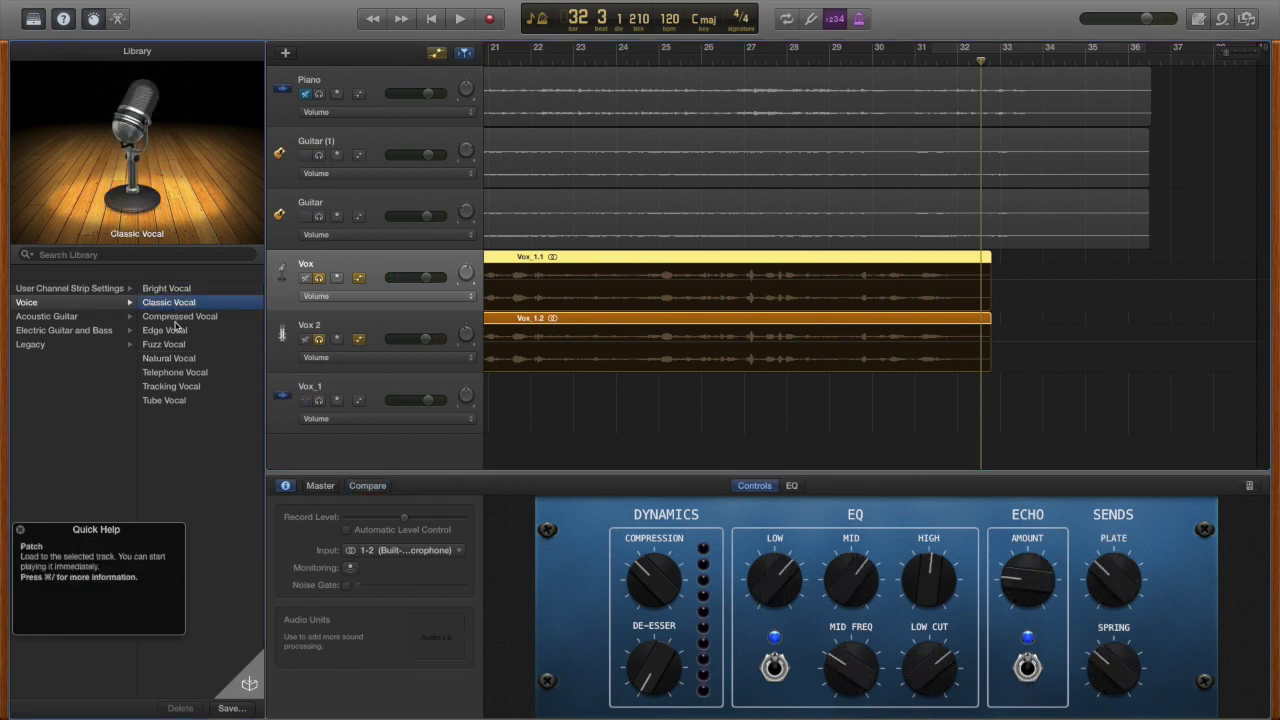
{"action": "left_click", "coordinate": [172, 331]}
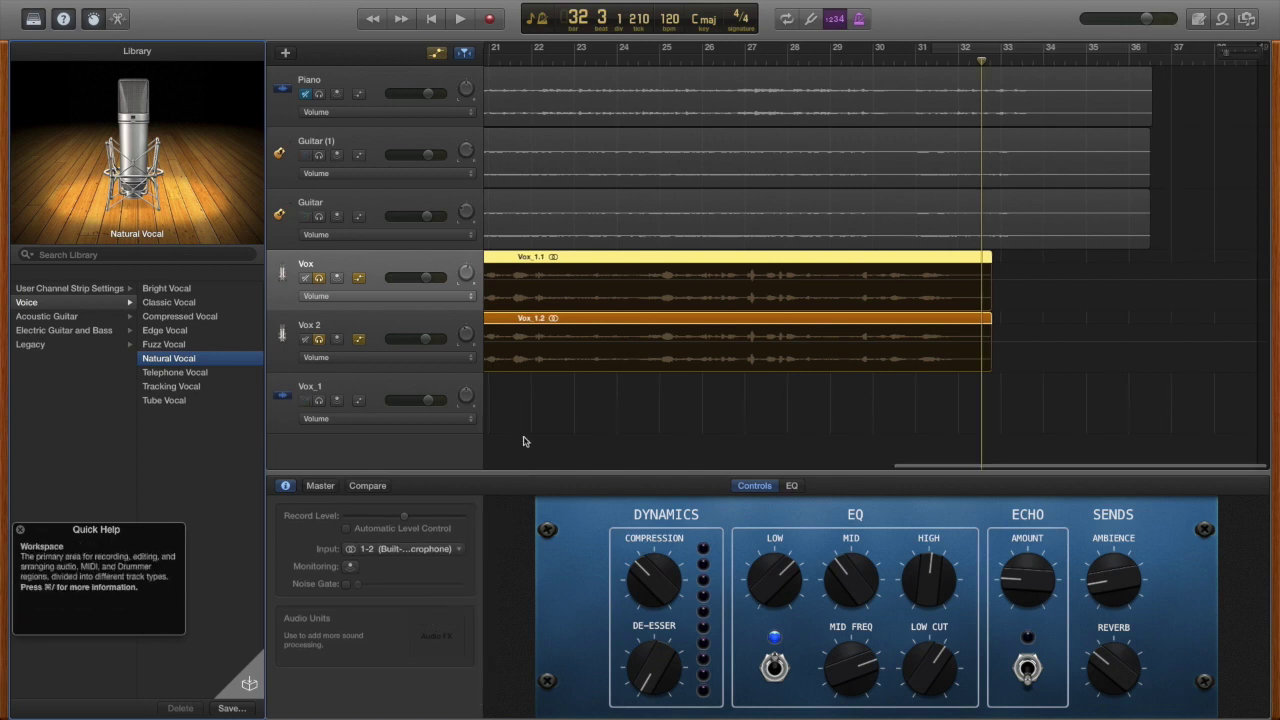
Undo the patch changes on the Vox track
{"action": "key", "text": "Up"}
{"action": "key", "text": "Up"}
{"action": "key", "text": "Up"}
{"action": "key", "text": "Up"}
{"action": "key", "text": "Up"}
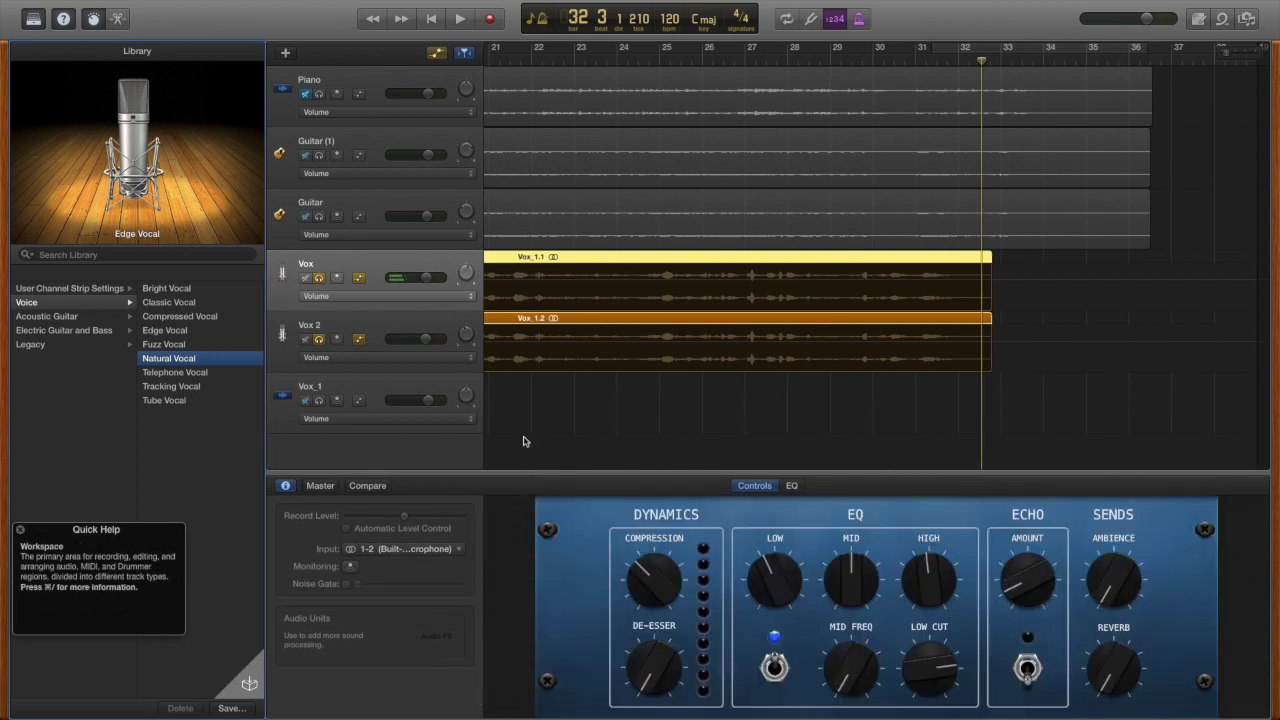
{"action": "key", "text": "Down"}
{"action": "key", "text": "Down"}
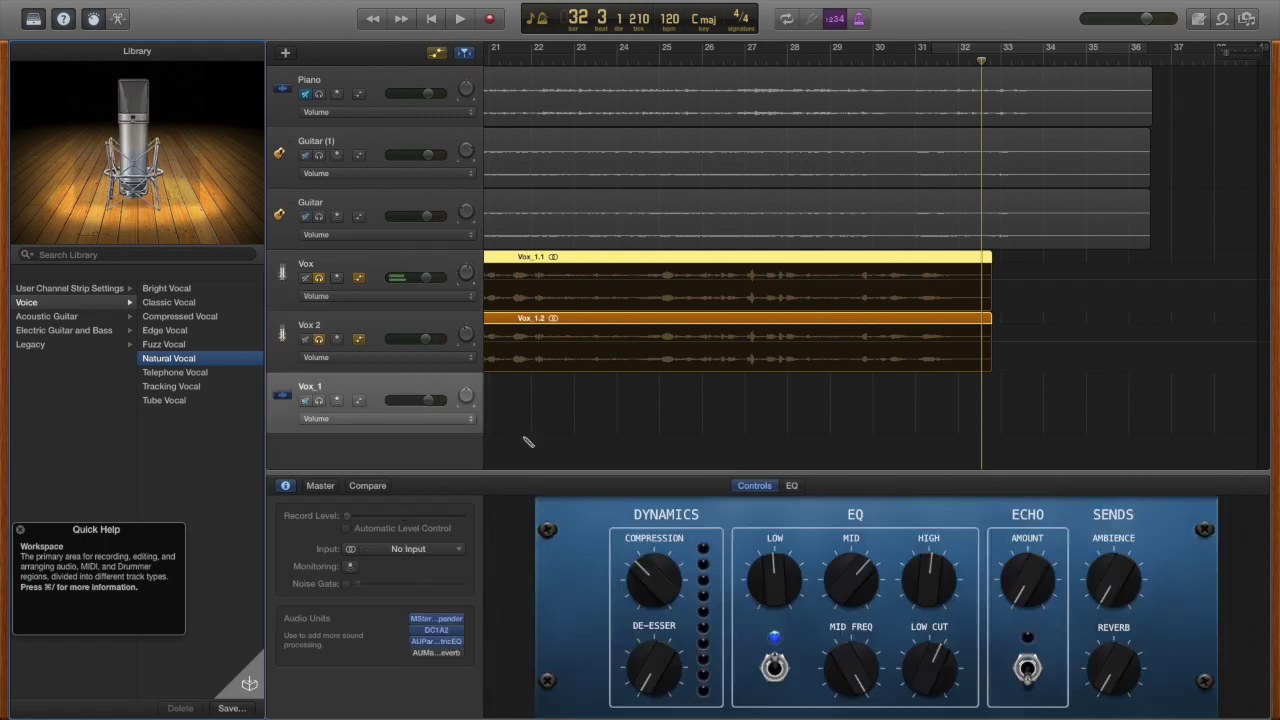
Open the AUMatrixReverb plug-in on the Vox track and load its Silver Plate preset
{"action": "scroll", "coordinate": [523, 441], "scroll_direction": "left", "scroll_amount": 2}
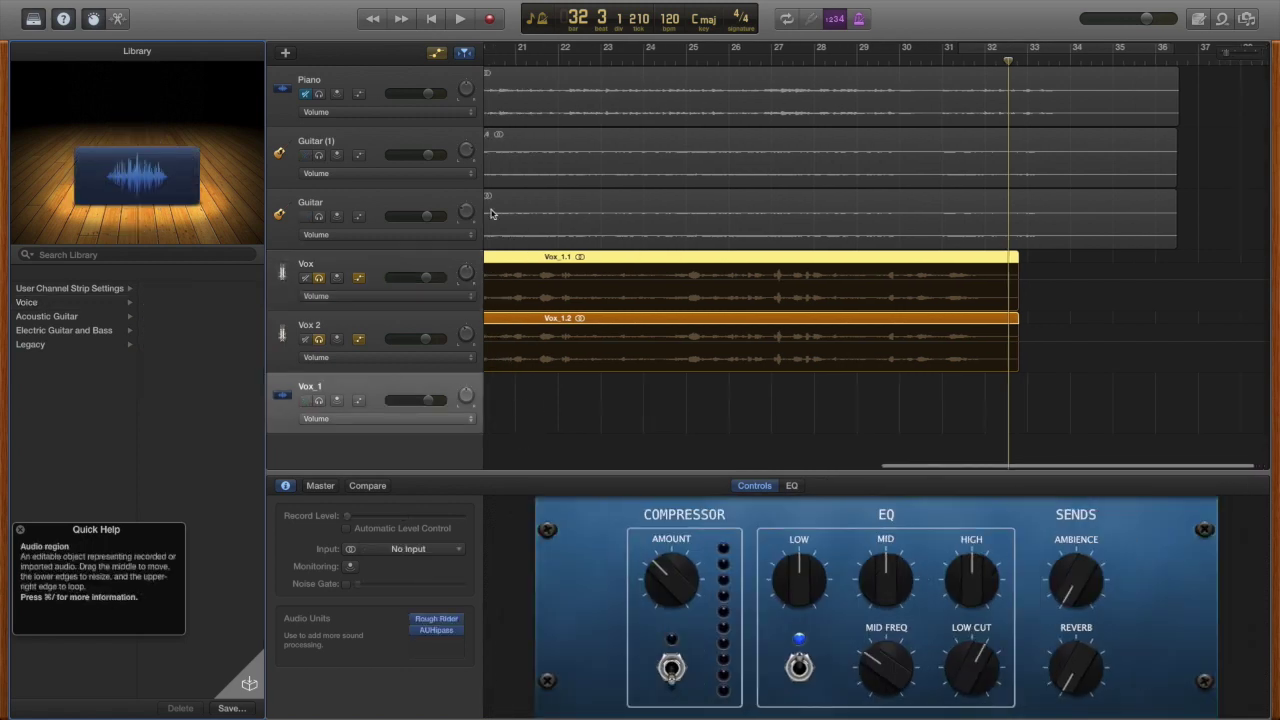
{"action": "left_click", "coordinate": [408, 267]}
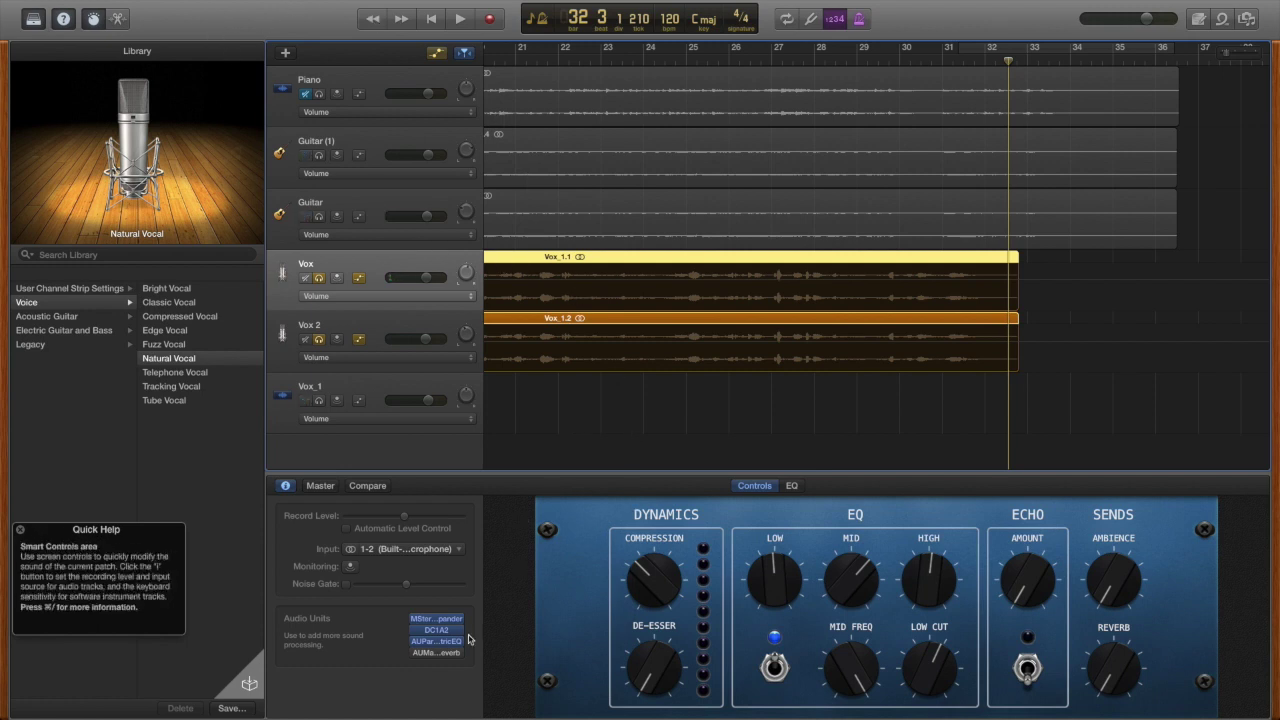
{"action": "mouse_move", "coordinate": [442, 658]}
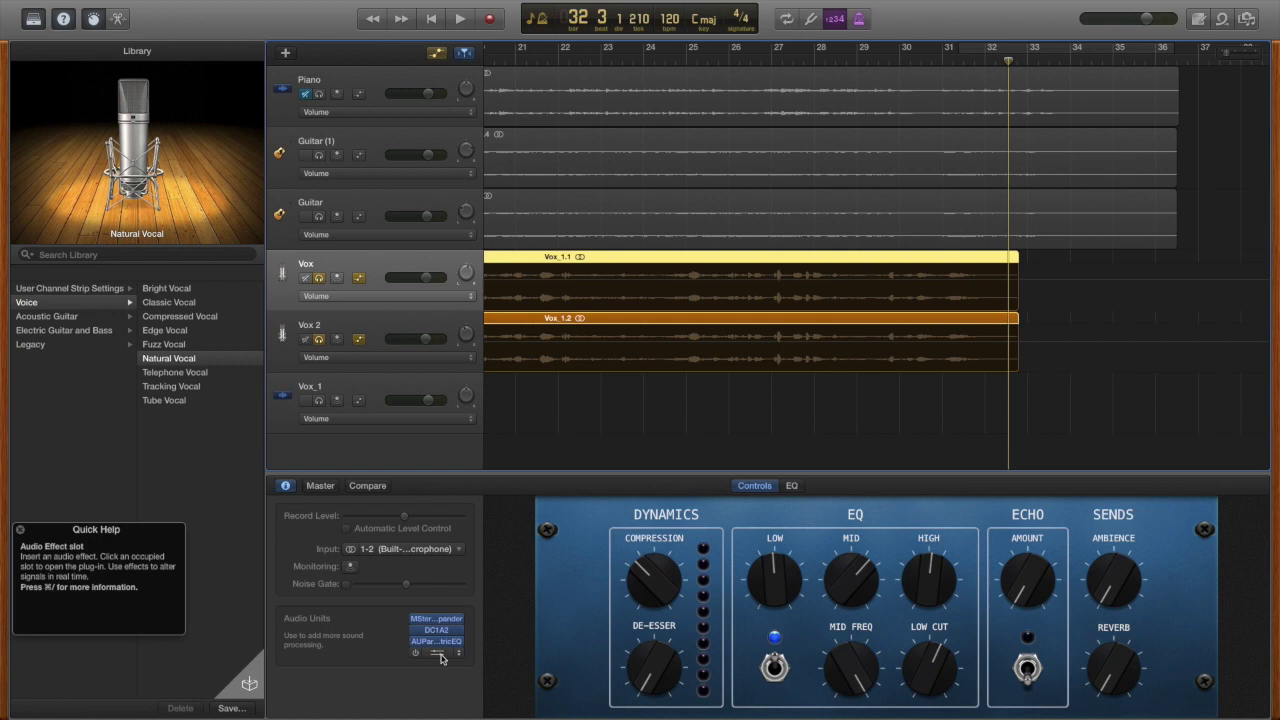
{"action": "left_click", "coordinate": [436, 653]}
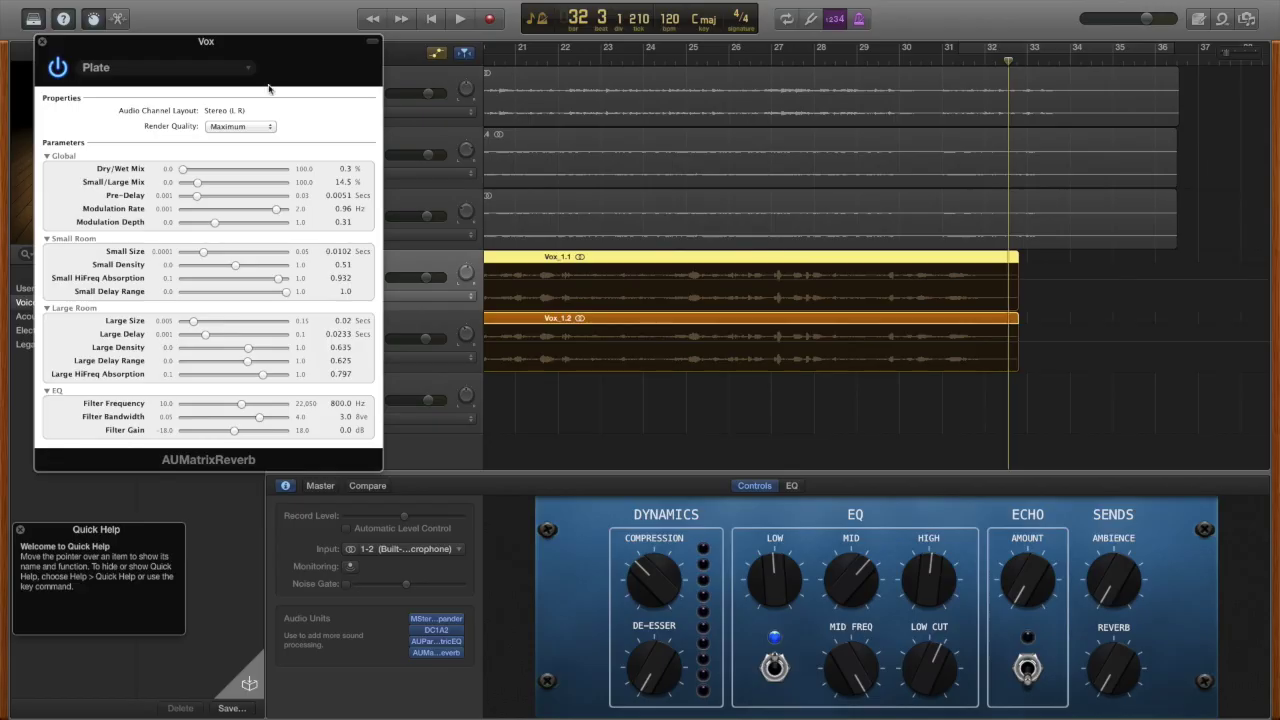
{"action": "left_click", "coordinate": [330, 34]}
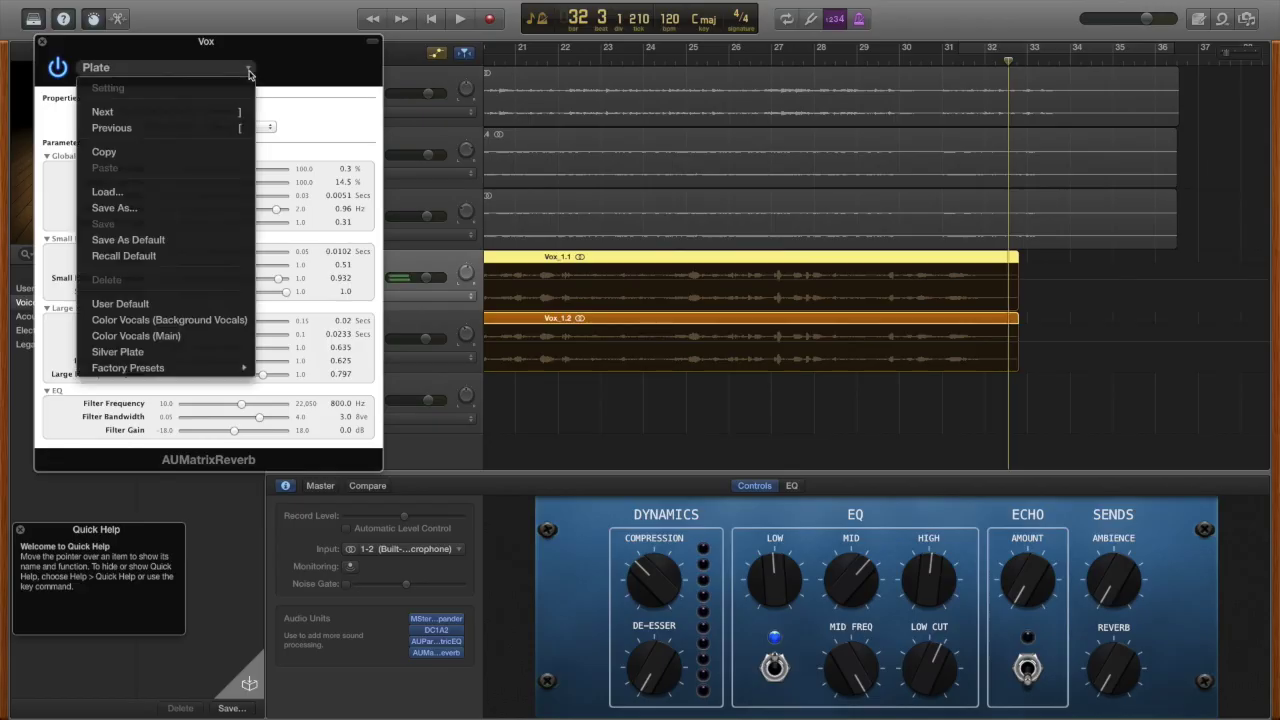
{"action": "mouse_move", "coordinate": [467, 707]}
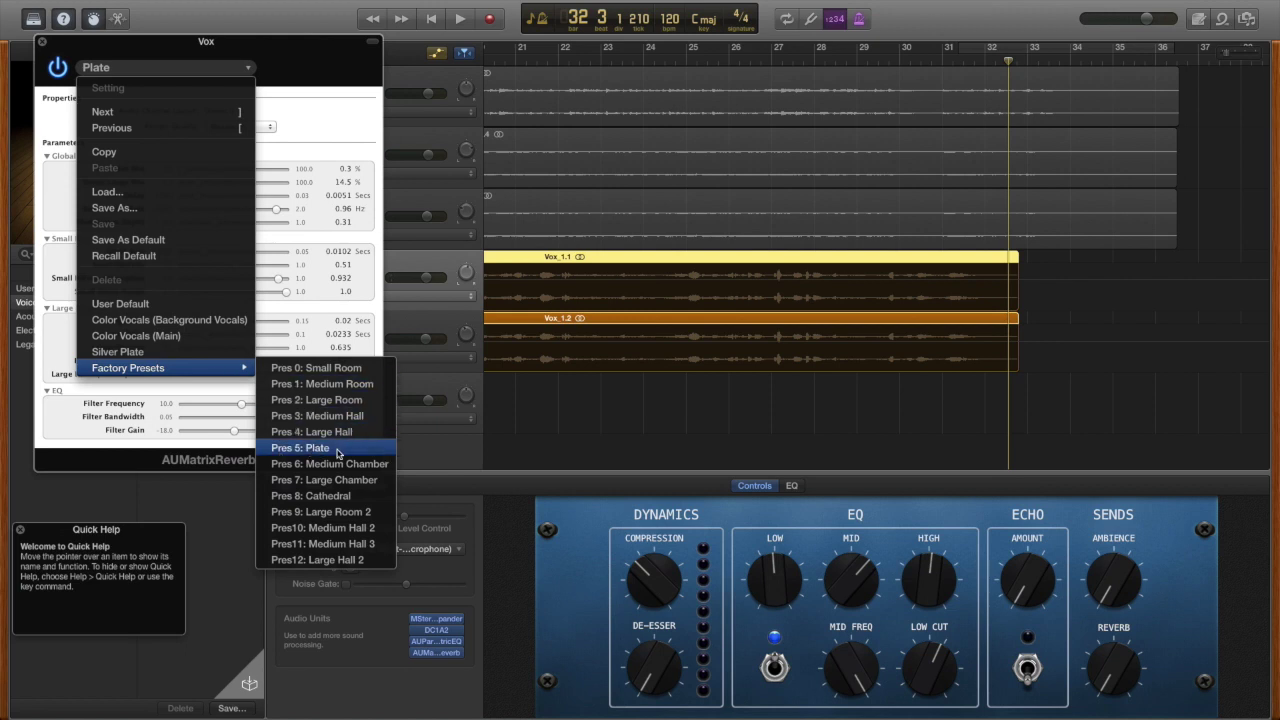
{"action": "left_click", "coordinate": [193, 357]}
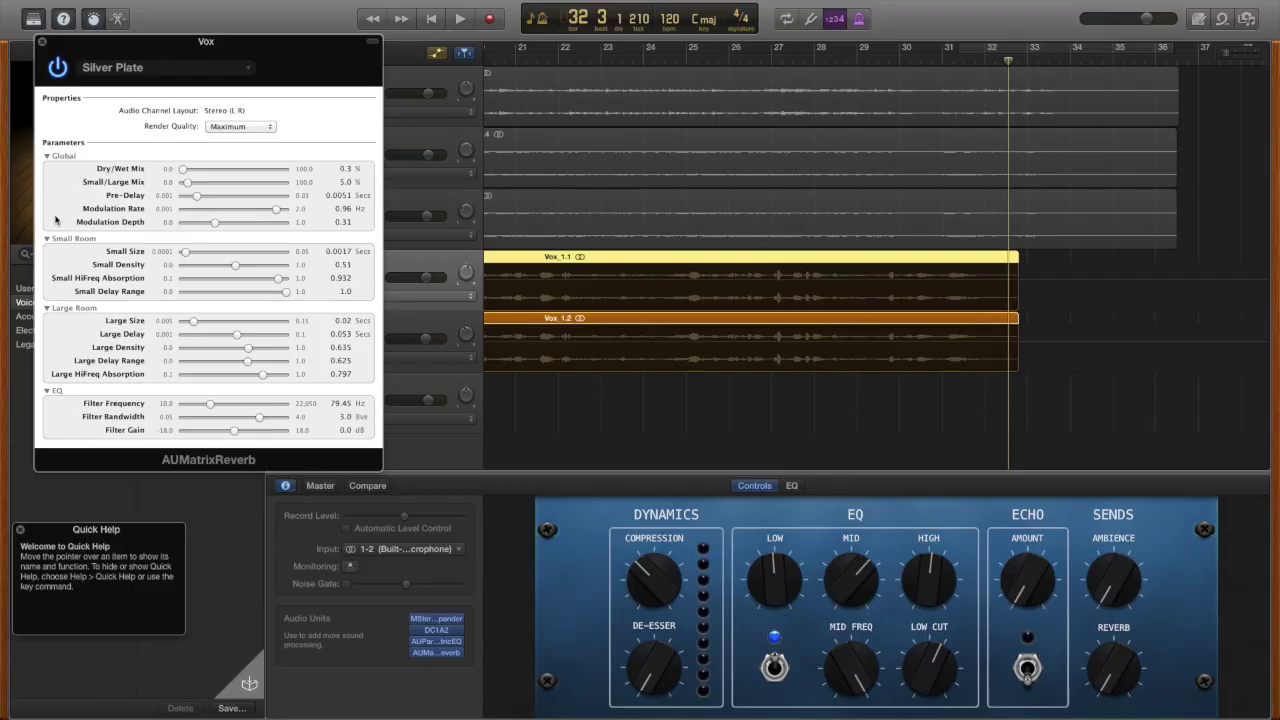
Try the Color Vocals (Background Vocals) and Color Vocals (Main) presets in the Vox reverb, playing back the Main preset
{"action": "left_click", "coordinate": [212, 70]}
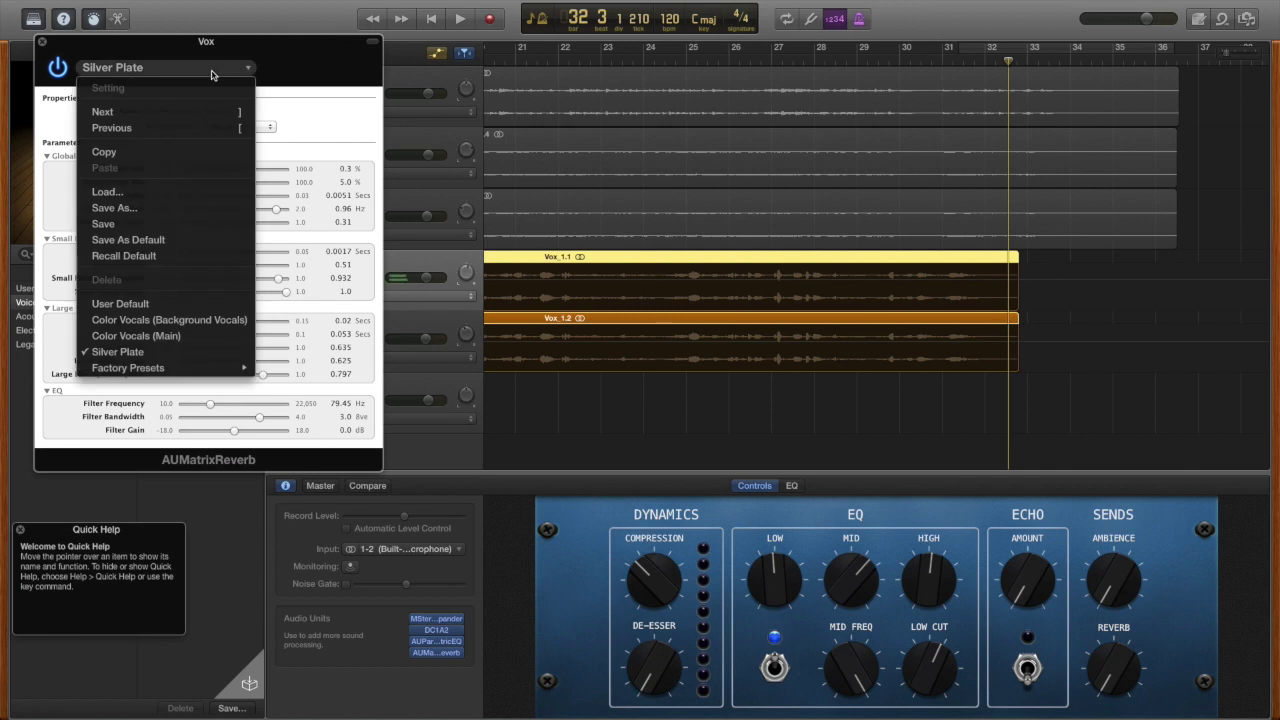
{"action": "left_click", "coordinate": [169, 319]}
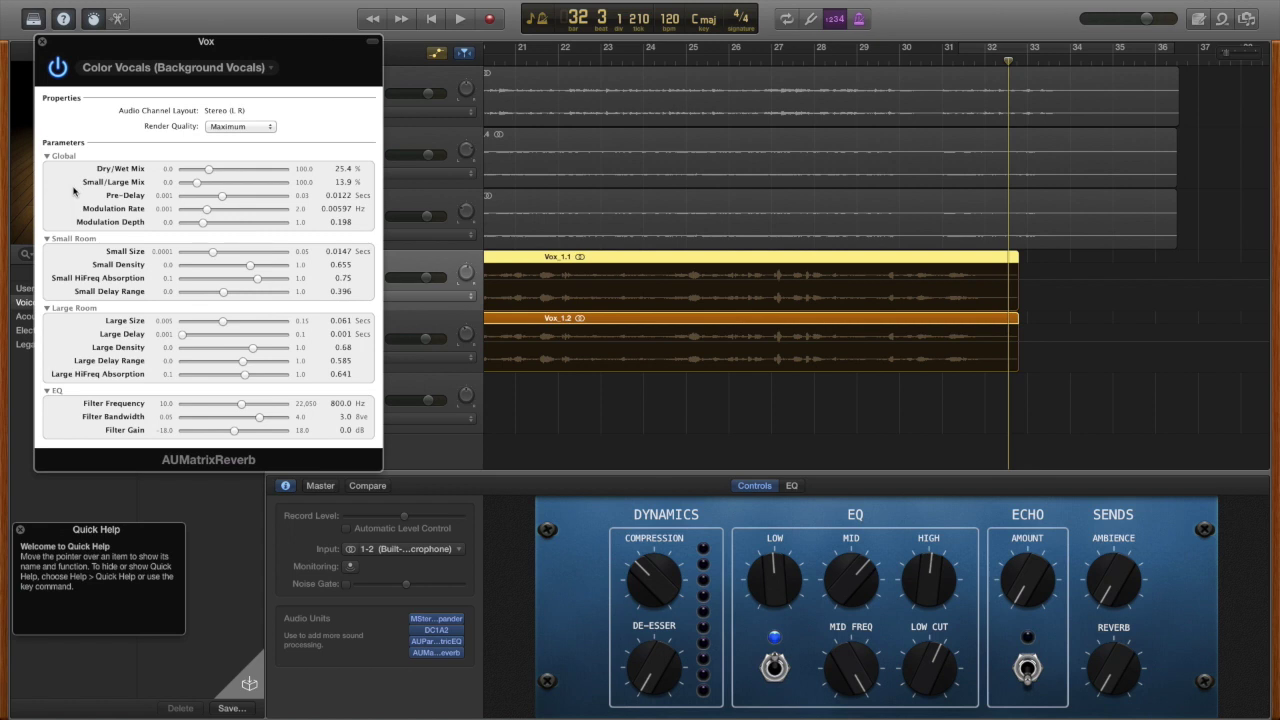
{"action": "left_click", "coordinate": [271, 70]}
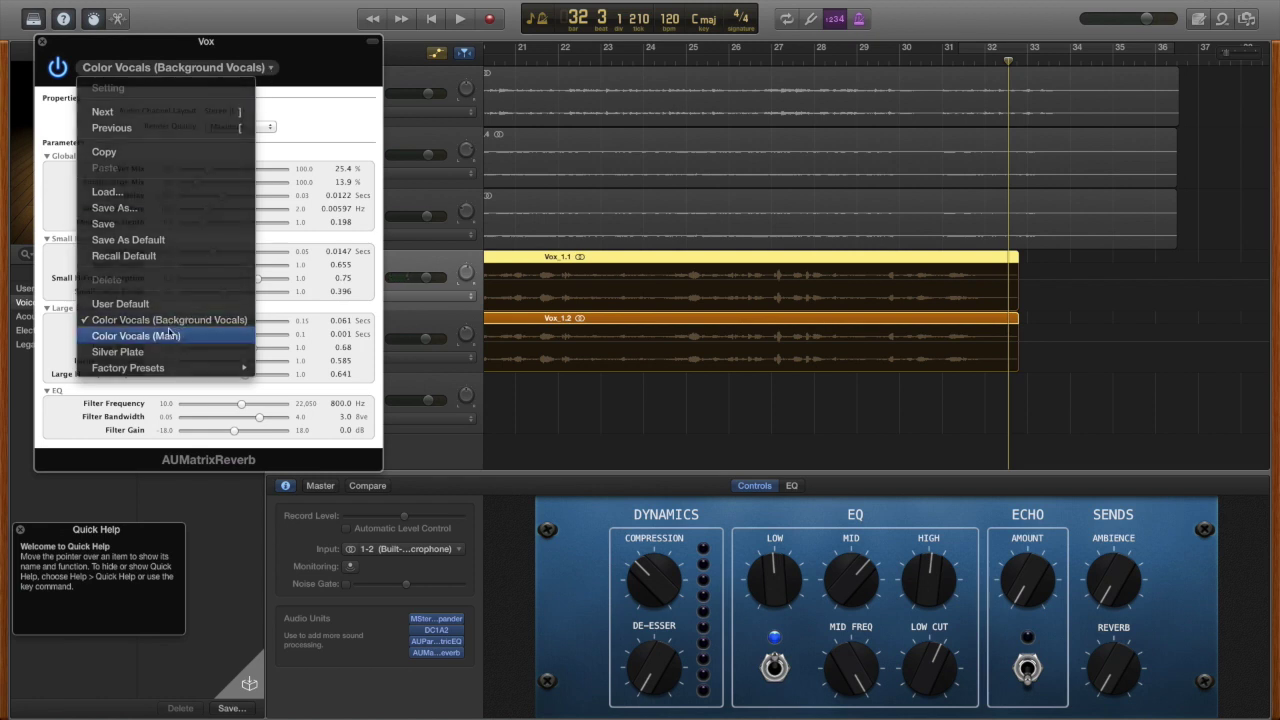
{"action": "left_click", "coordinate": [136, 336]}
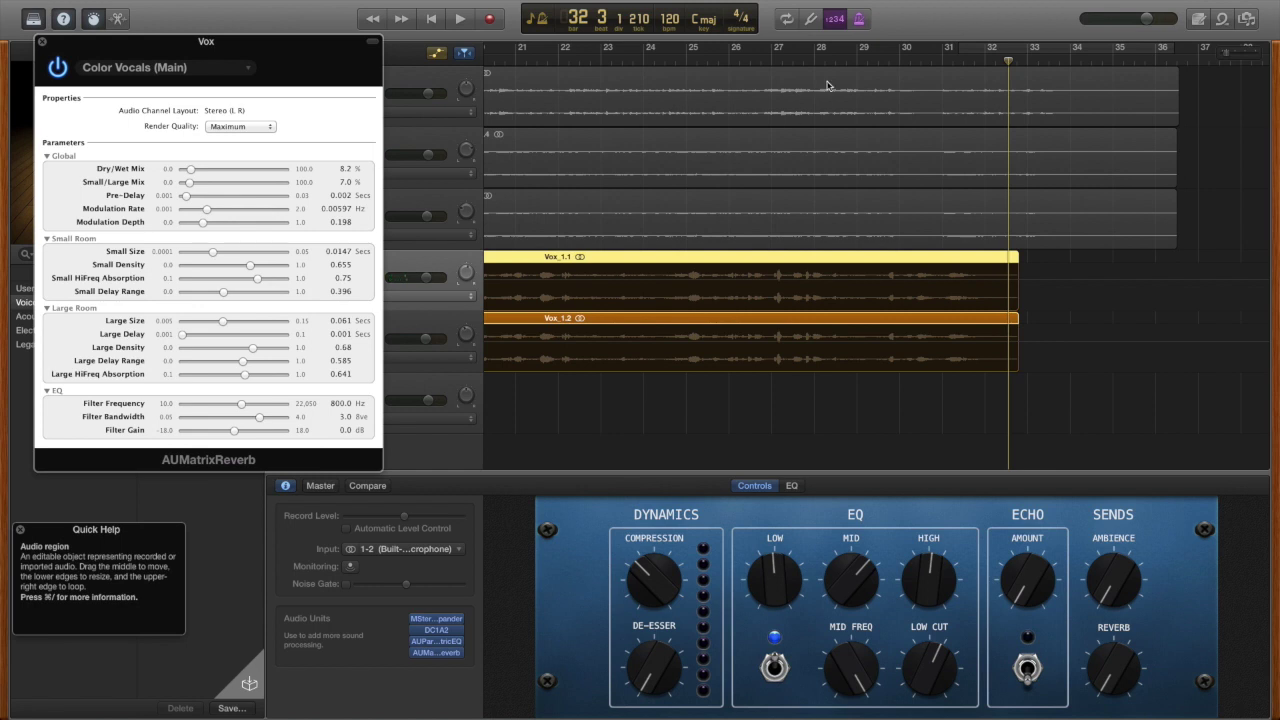
{"action": "left_click", "coordinate": [460, 19]}
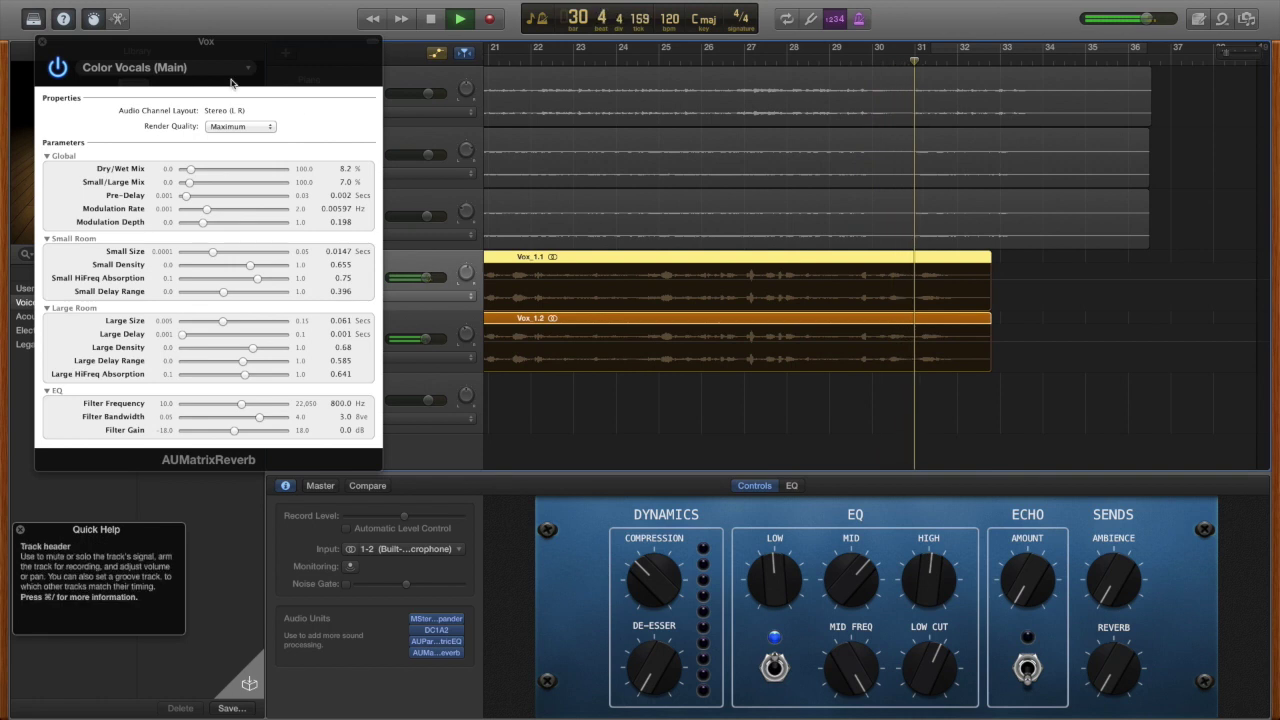
{"action": "left_click", "coordinate": [435, 23]}
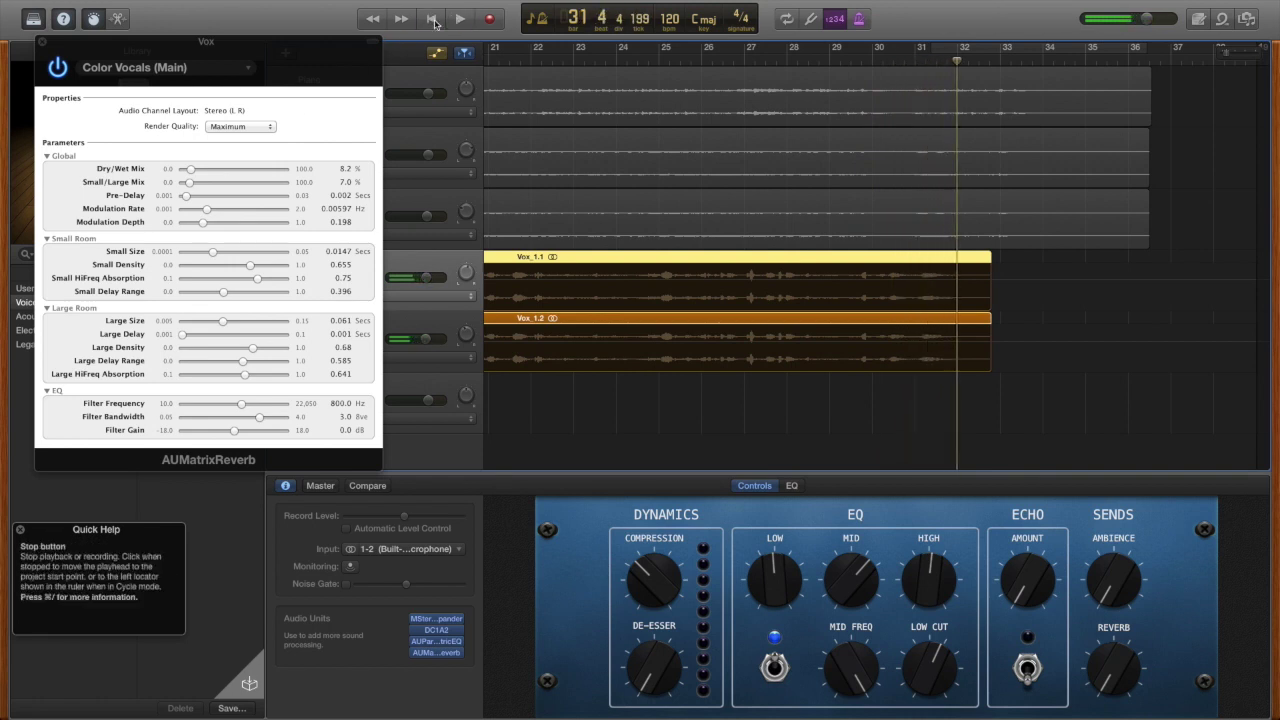
Switch the Vox reverb to the Silver Plate preset and play the vocals from bar 29 for comparison
{"action": "left_click", "coordinate": [250, 72]}
{"action": "left_click", "coordinate": [118, 352]}
{"action": "left_click", "coordinate": [826, 56]}
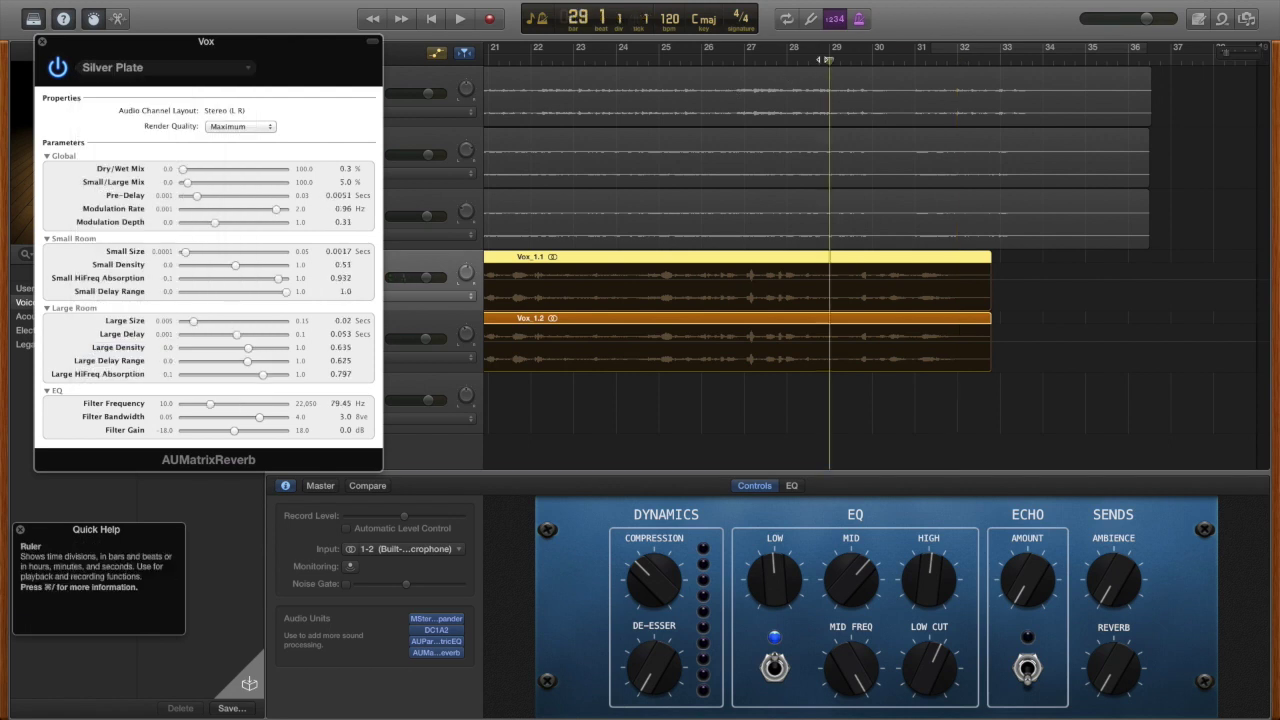
{"action": "left_click", "coordinate": [458, 22]}
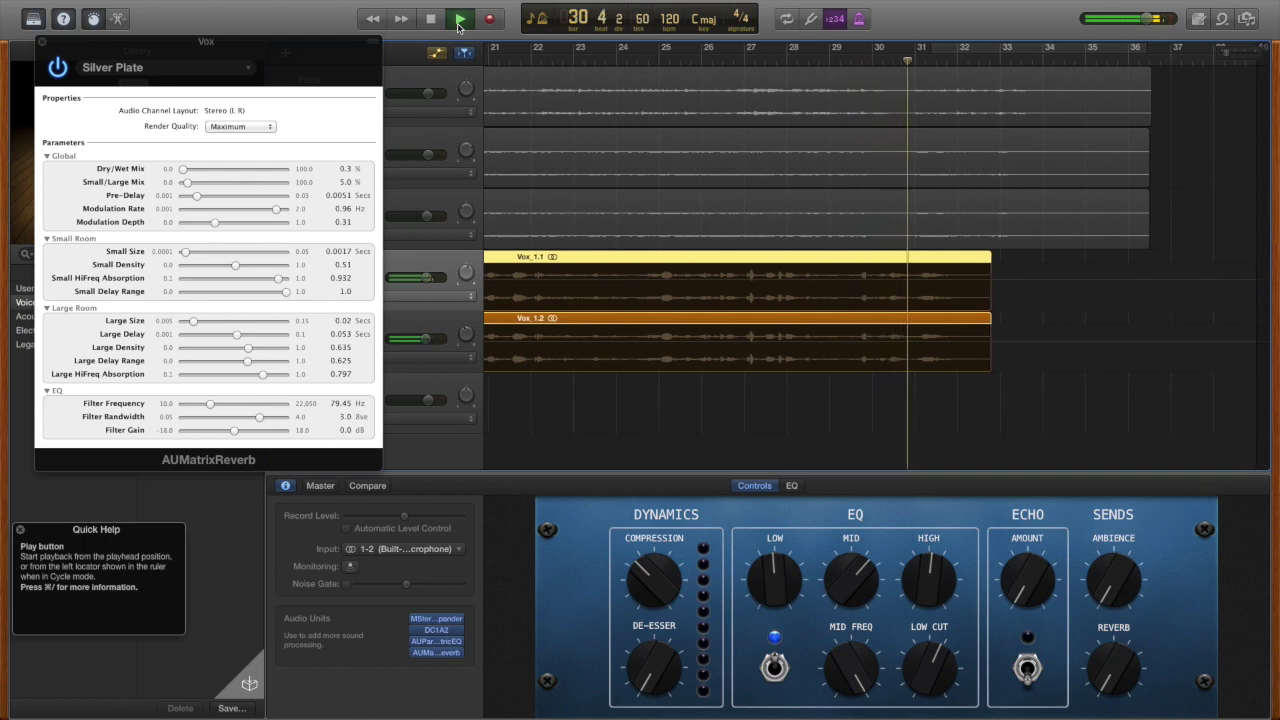
{"action": "left_click", "coordinate": [431, 19]}
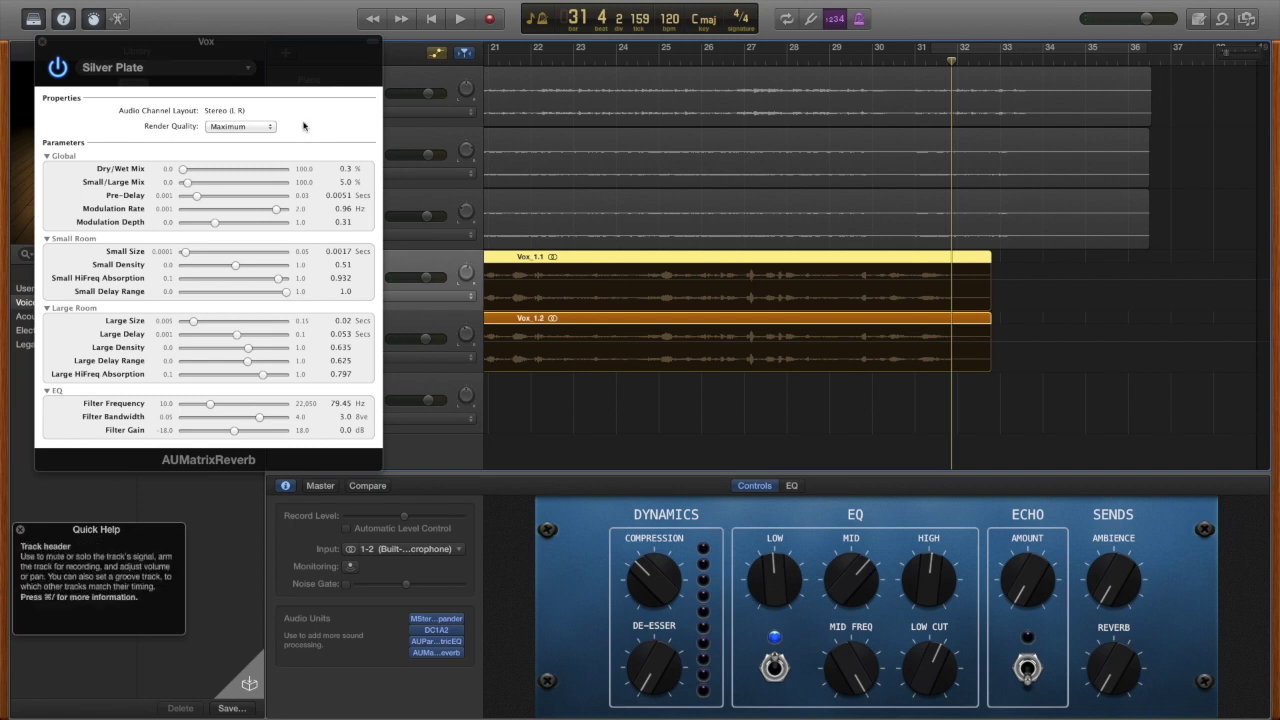
Open the AUMatrixReverb plug-in on the Vox 2 track beside the other reverb window and load its Silver Plate preset
{"action": "left_click", "coordinate": [401, 328]}
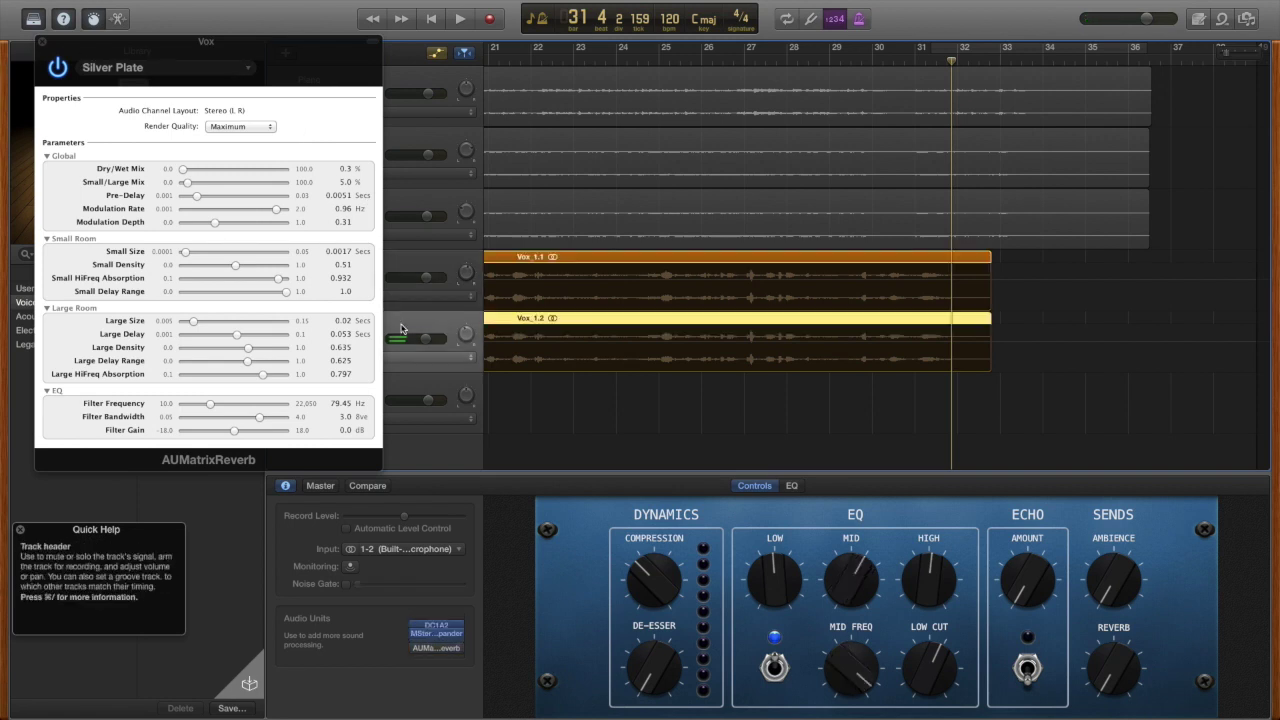
{"action": "left_click", "coordinate": [440, 647]}
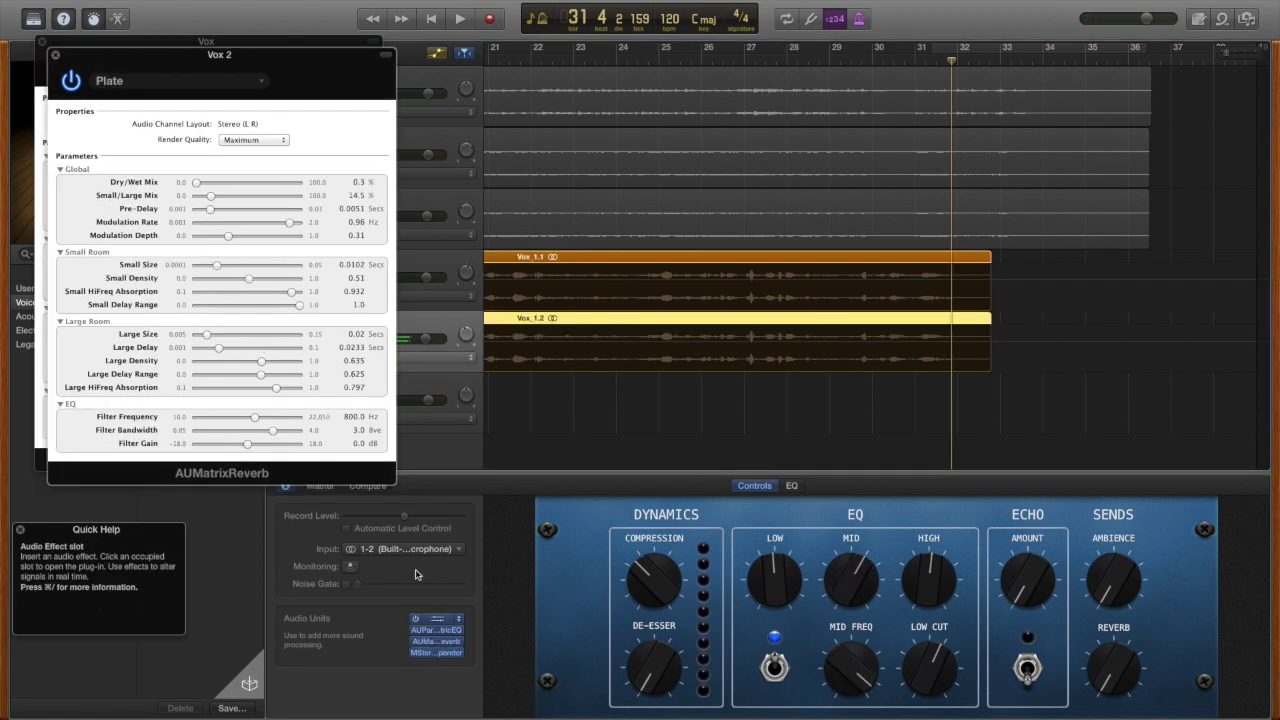
{"action": "left_click_drag", "start_coordinate": [238, 48], "coordinate": [606, 319]}
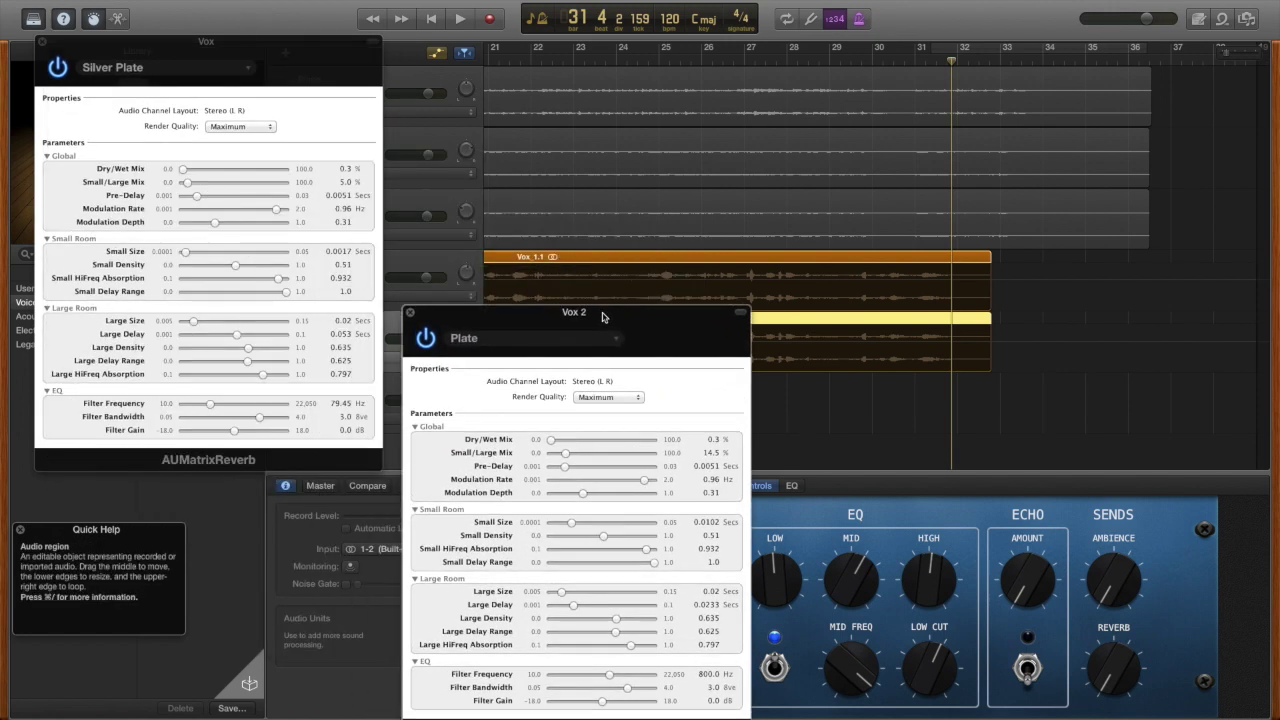
{"action": "left_click", "coordinate": [594, 340]}
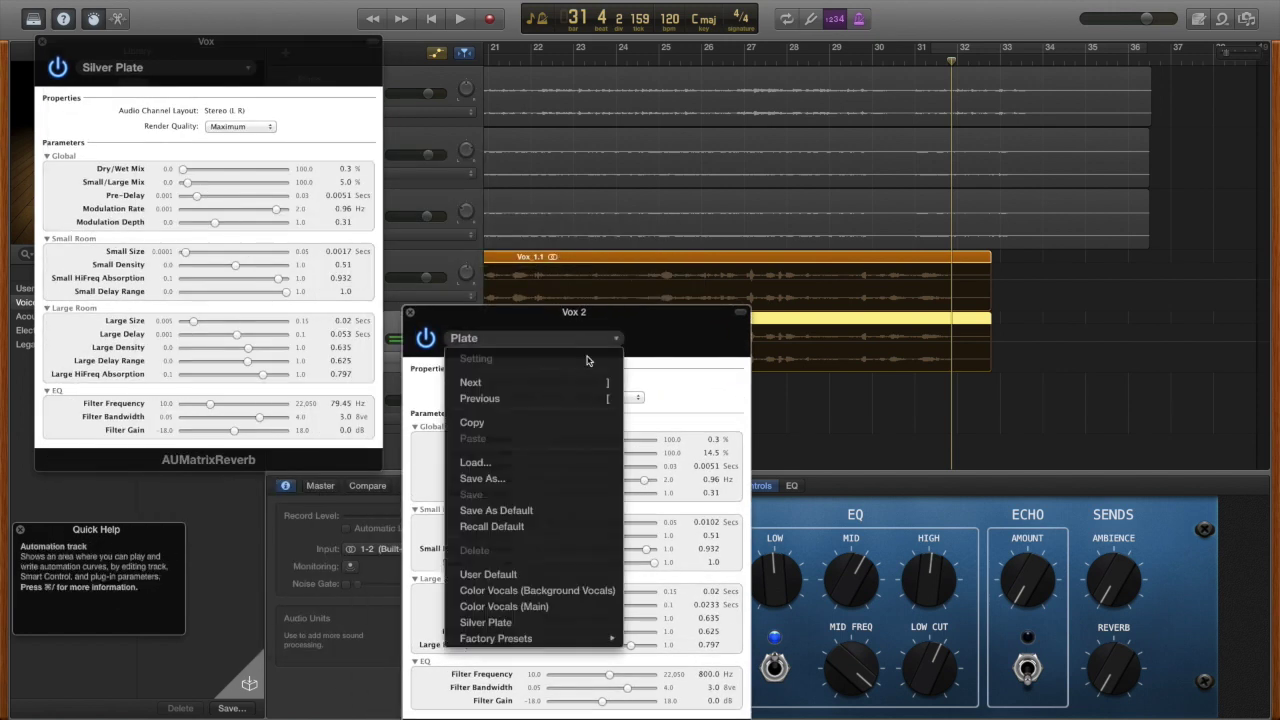
{"action": "left_click", "coordinate": [530, 622]}
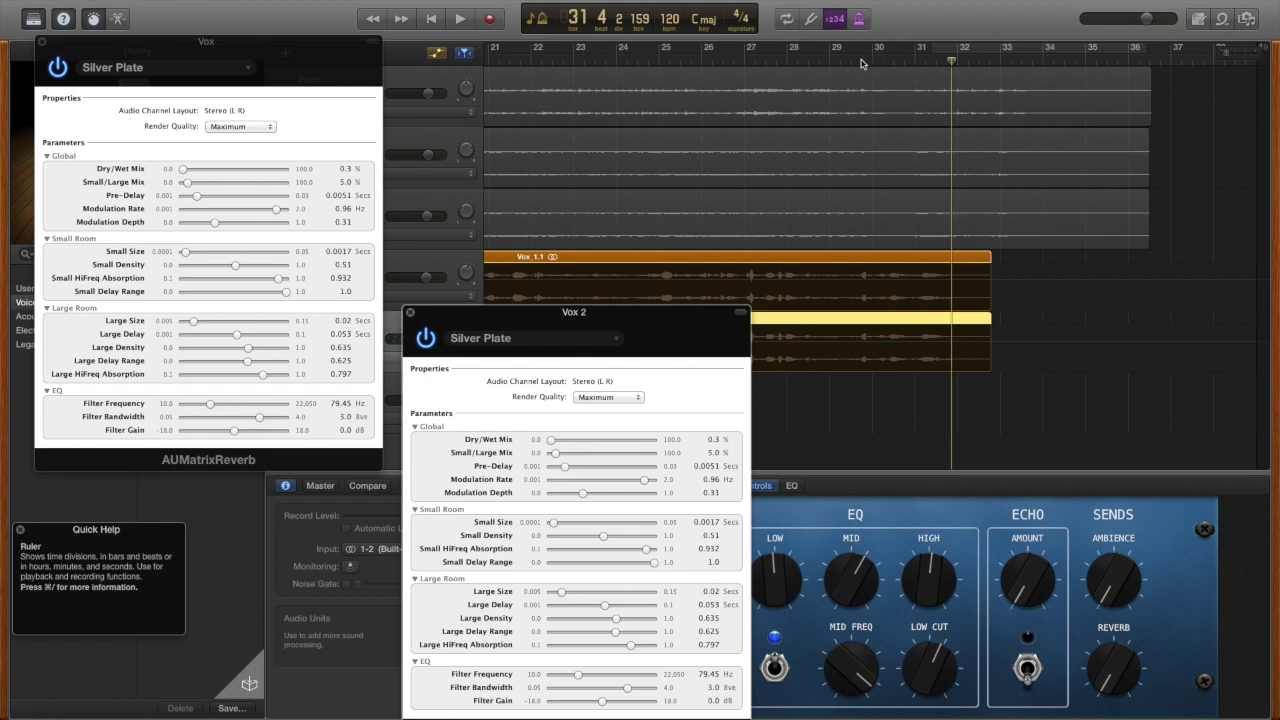
Play both vocal tracks from about bar 29 to hear Silver Plate on each reverb
{"action": "left_click", "coordinate": [832, 62]}
{"action": "left_click", "coordinate": [458, 20]}
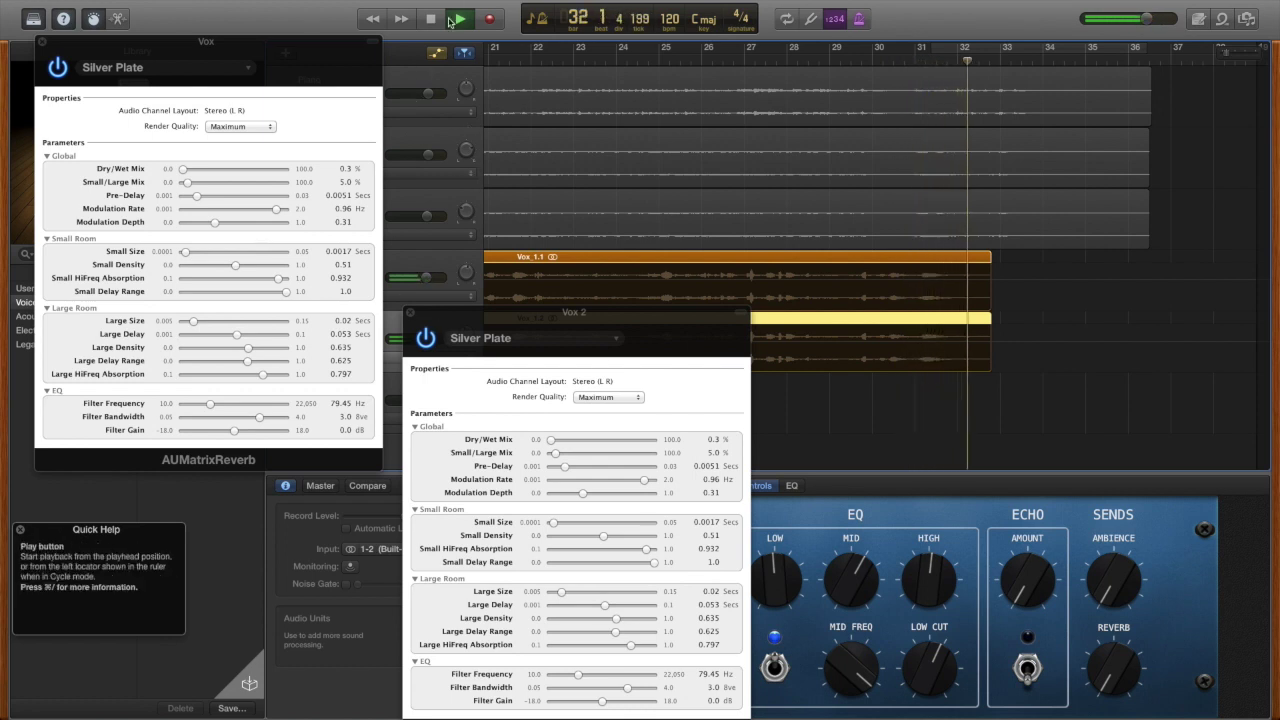
{"action": "key", "text": "space"}
Load the Color Vocals (Main) preset in the AUMatrixReverb plug-ins on both the Vox and Vox 2 tracks
{"action": "left_click", "coordinate": [222, 68]}
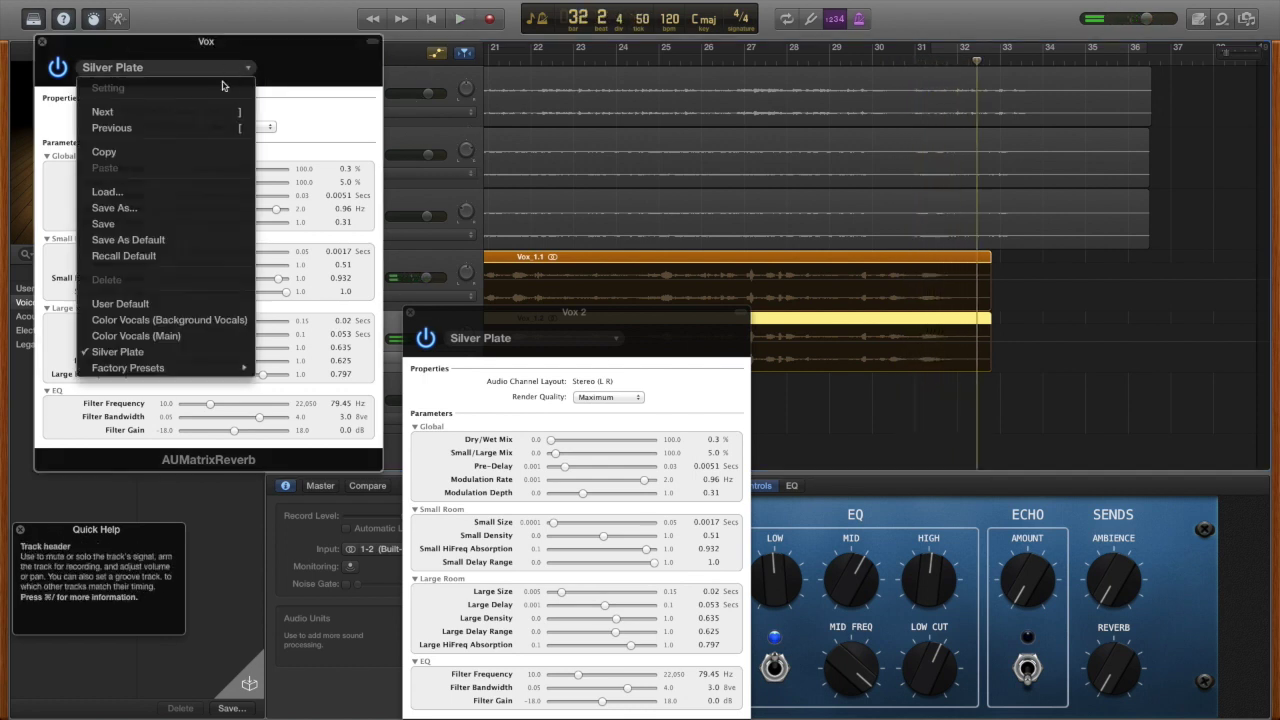
{"action": "left_click", "coordinate": [173, 337]}
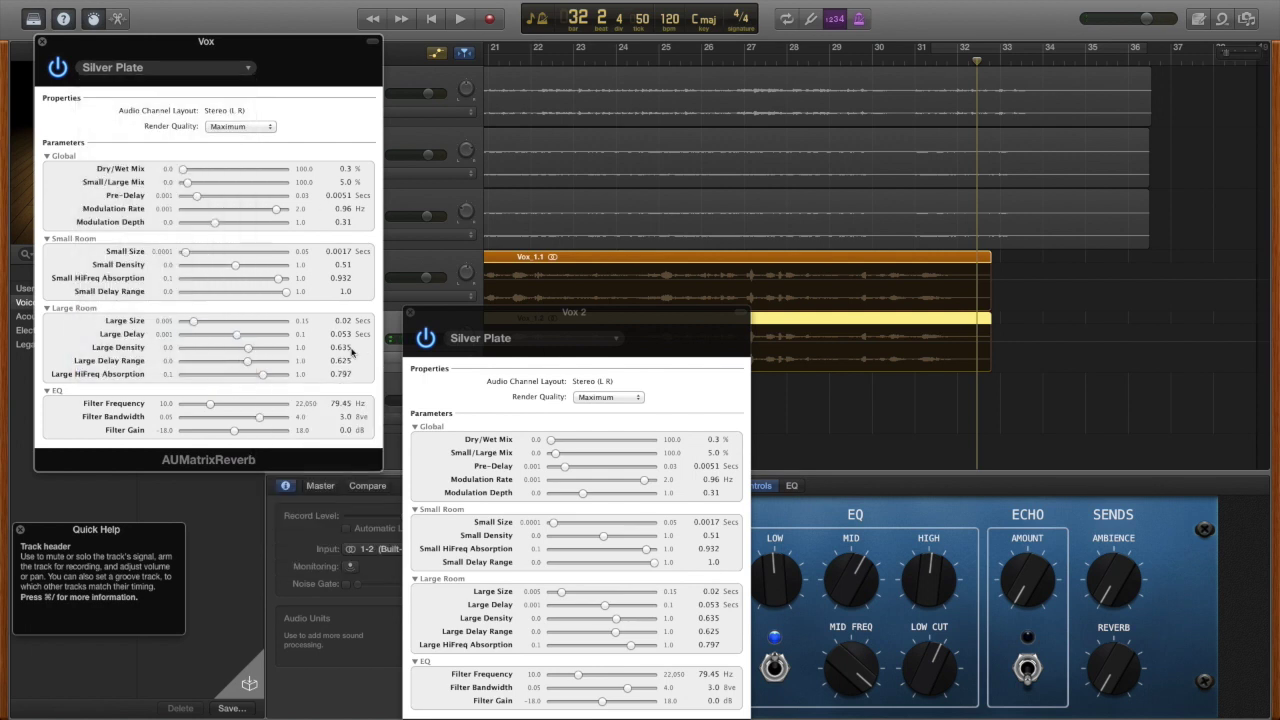
{"action": "left_click", "coordinate": [562, 342]}
{"action": "left_click", "coordinate": [562, 340]}
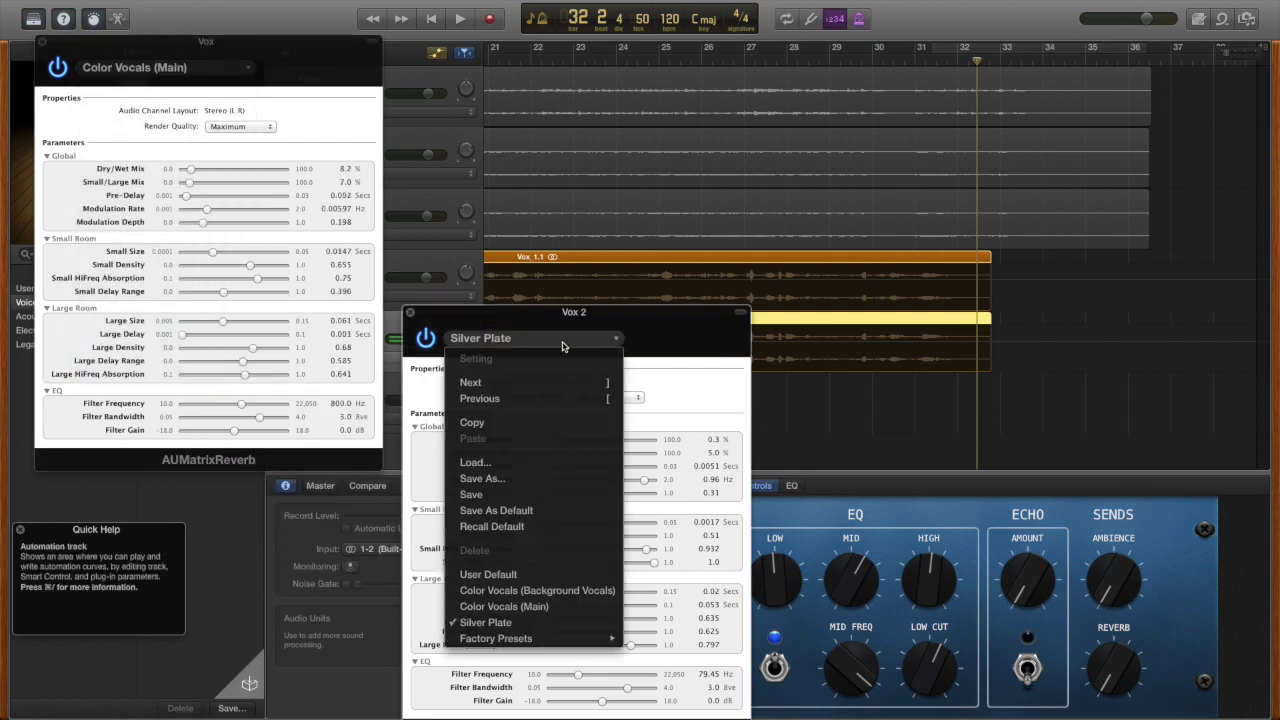
{"action": "left_click", "coordinate": [520, 606]}
Play both vocal tracks from about bar 29 to hear Color Vocals (Main) on each reverb
{"action": "left_click", "coordinate": [842, 54]}
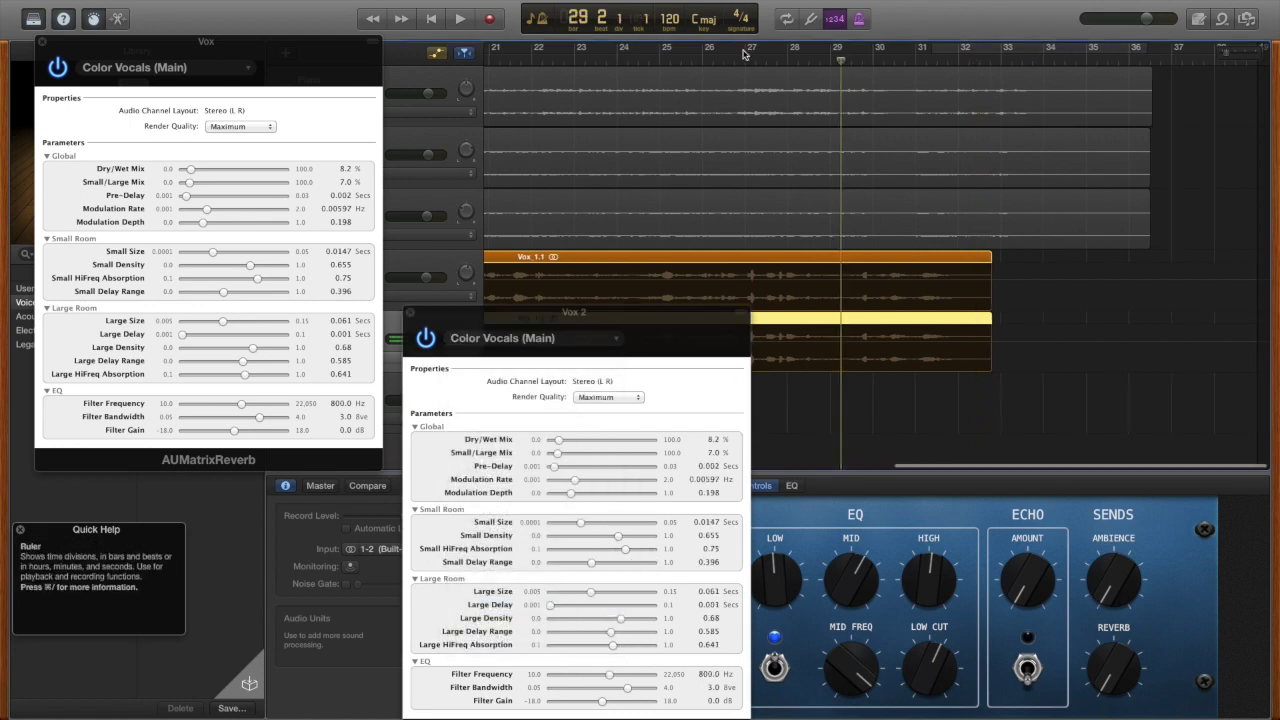
{"action": "left_click", "coordinate": [461, 19]}
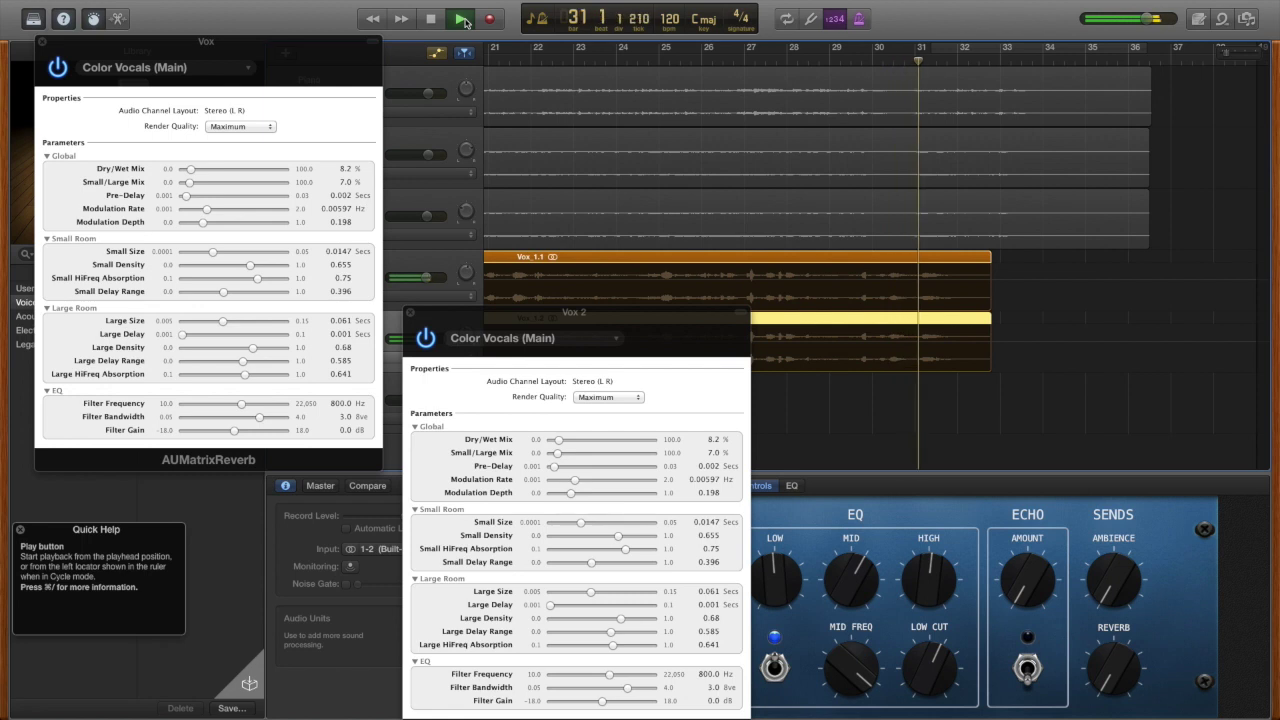
{"action": "key", "text": "space"}
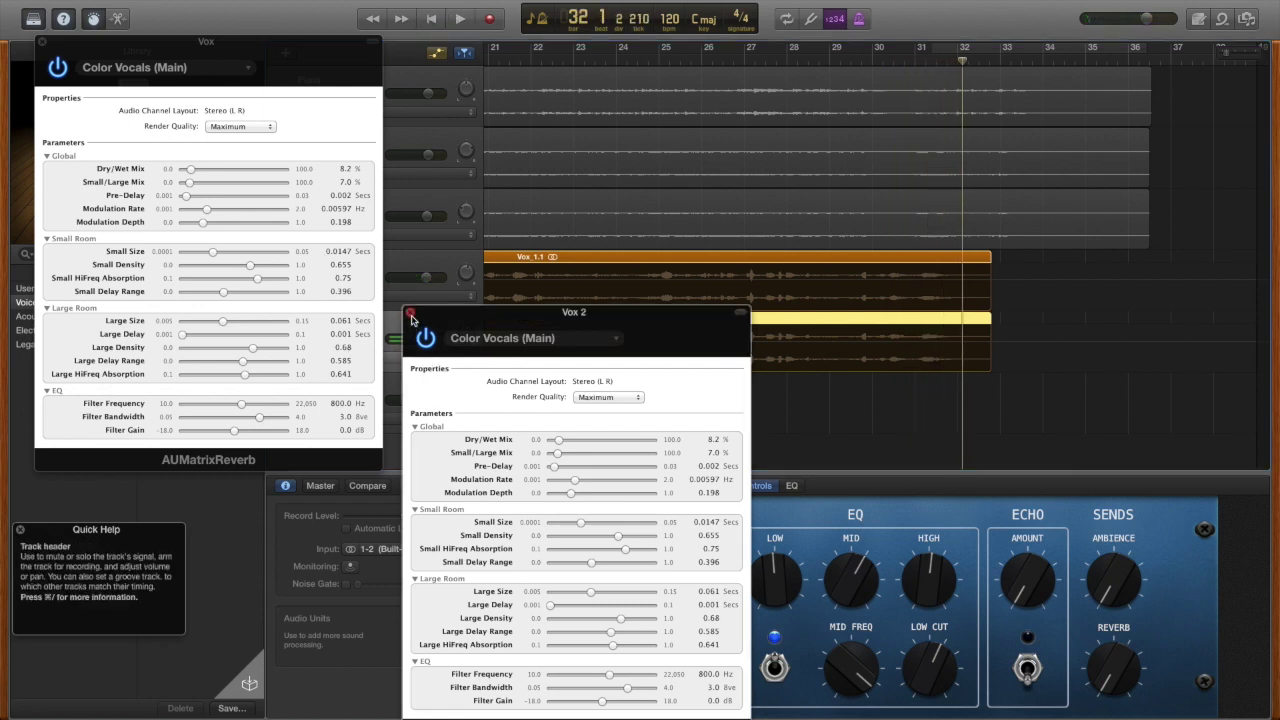
Close both reverb windows and solo the Guitar (1) and Guitar tracks along with the vocals
{"action": "left_click", "coordinate": [410, 312]}
{"action": "left_click", "coordinate": [41, 40]}
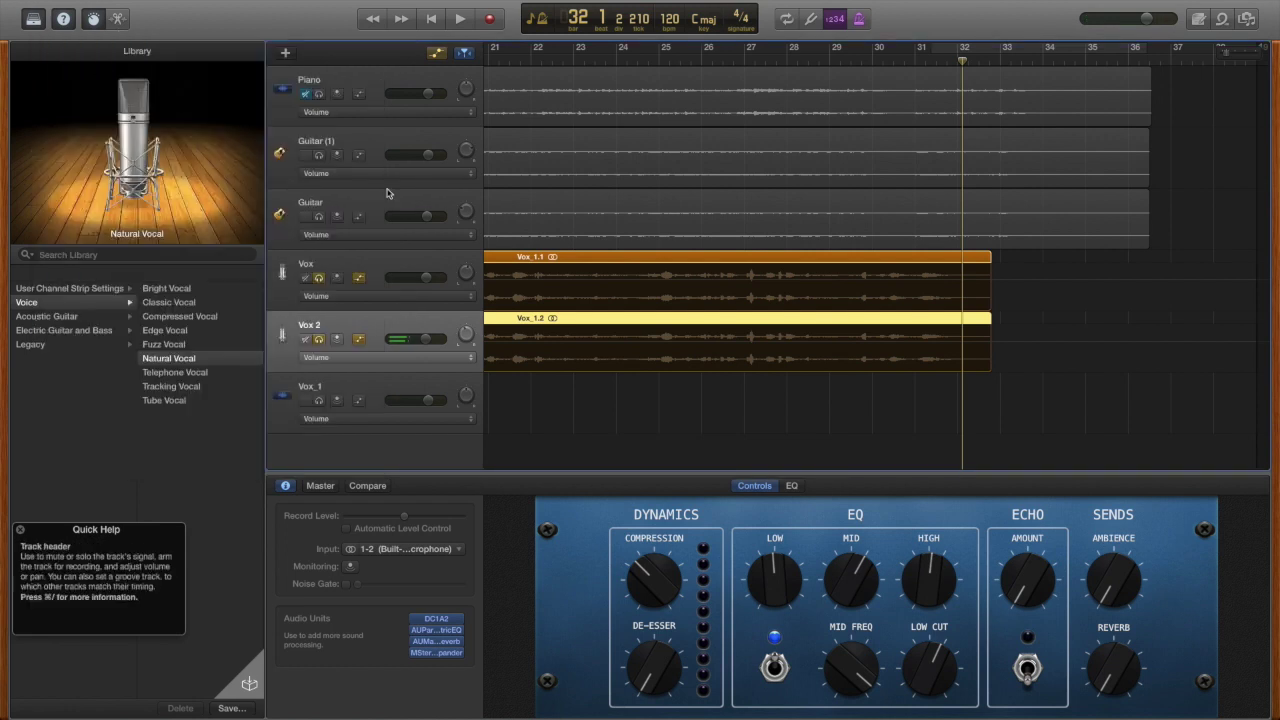
{"action": "left_click", "coordinate": [399, 195]}
{"action": "left_click", "coordinate": [396, 140]}
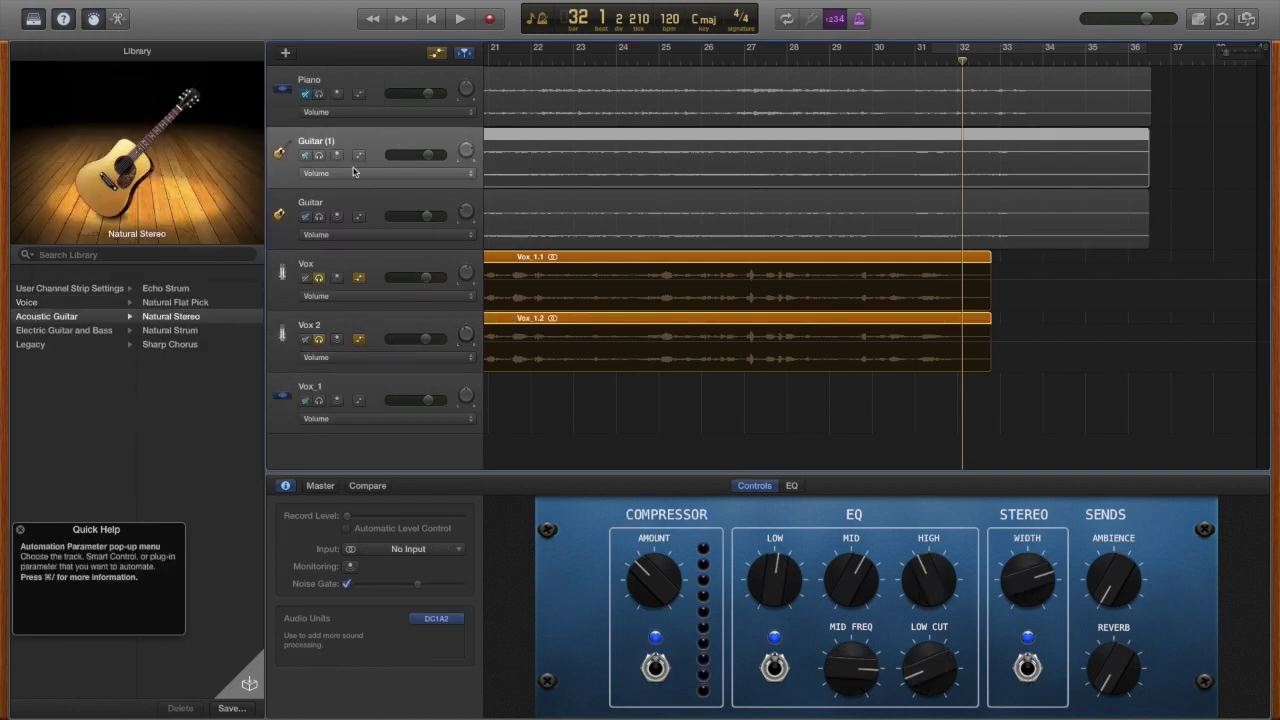
{"action": "left_click", "coordinate": [318, 155]}
{"action": "left_click", "coordinate": [319, 216]}
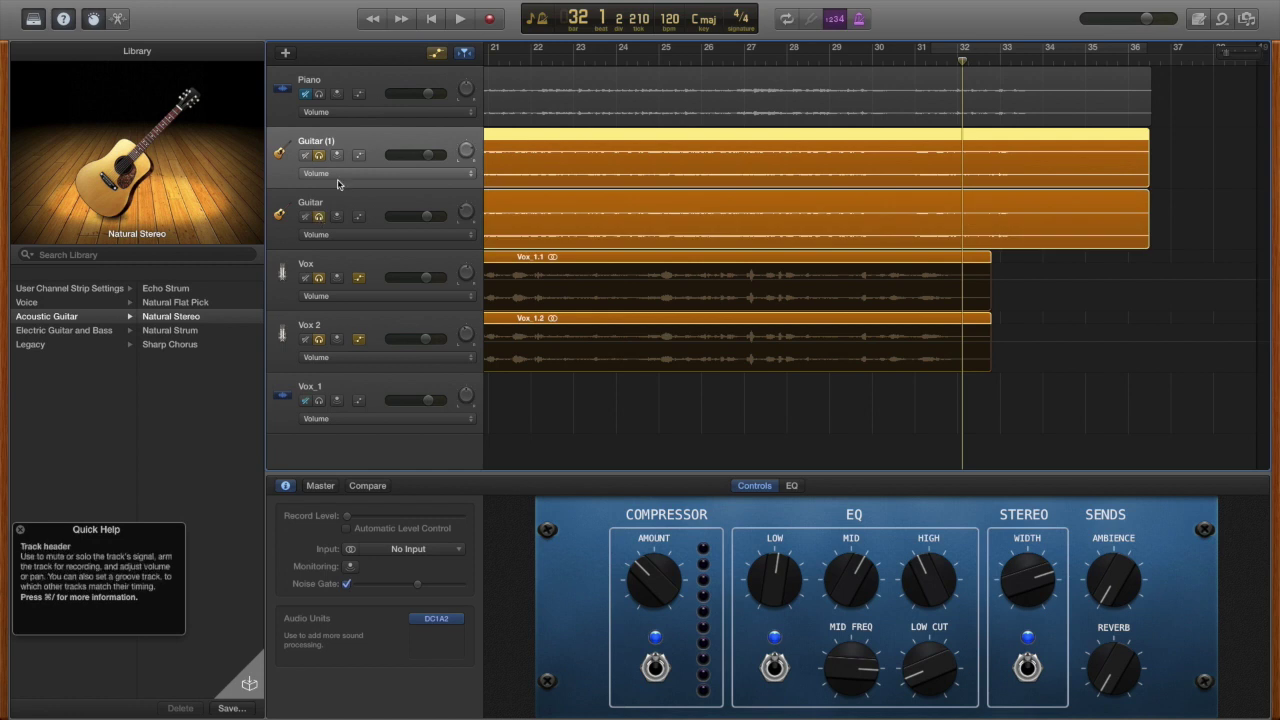
Browse the Audio Units manufacturers available for the empty effect slot on the Guitar (1) track
{"action": "left_click", "coordinate": [440, 630]}
{"action": "mouse_move", "coordinate": [470, 650]}
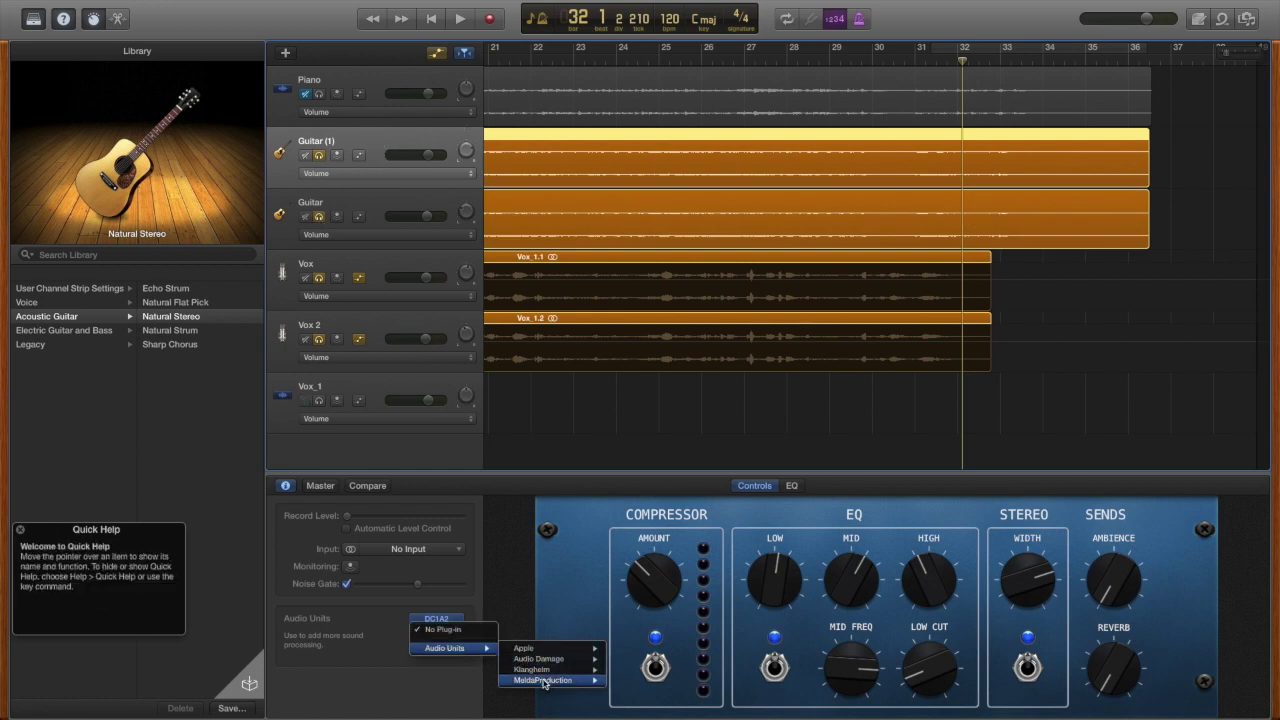
{"action": "mouse_move", "coordinate": [552, 670]}
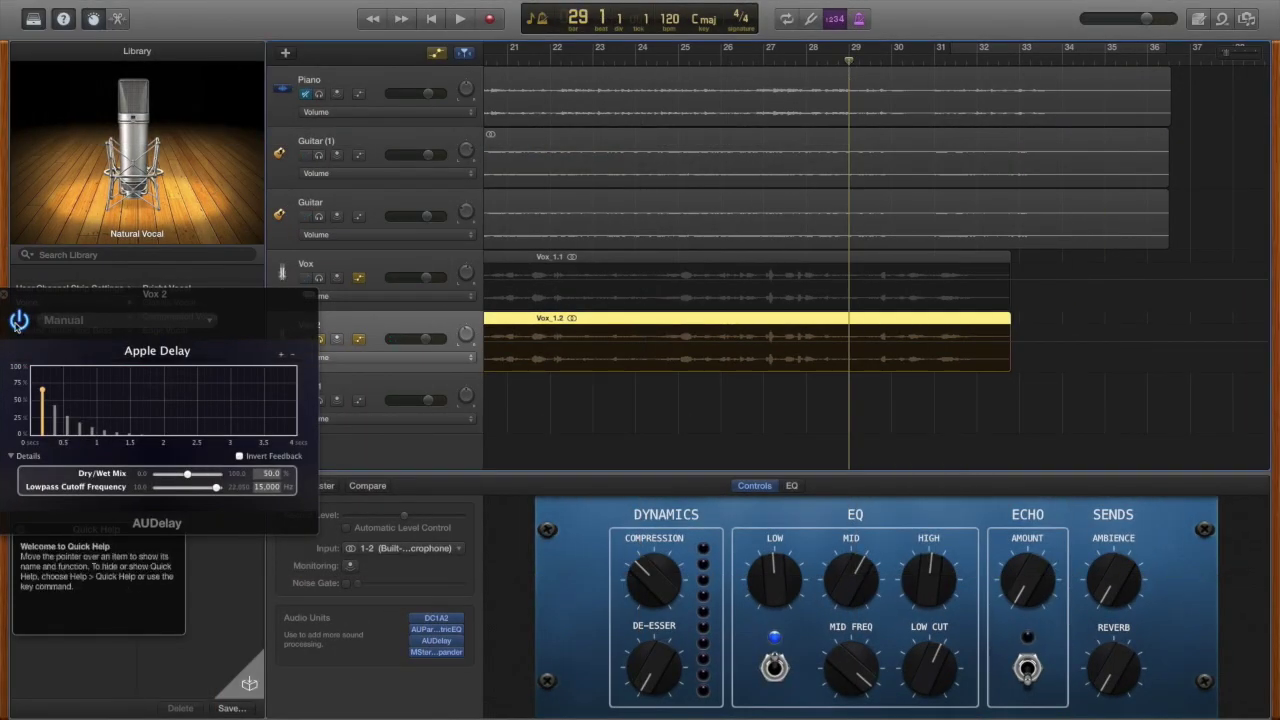
Play Vox 2 from bar 29 with AUDelay bypassed, move the plug-in window up over the tracks, and close it
{"action": "key", "text": "space"}
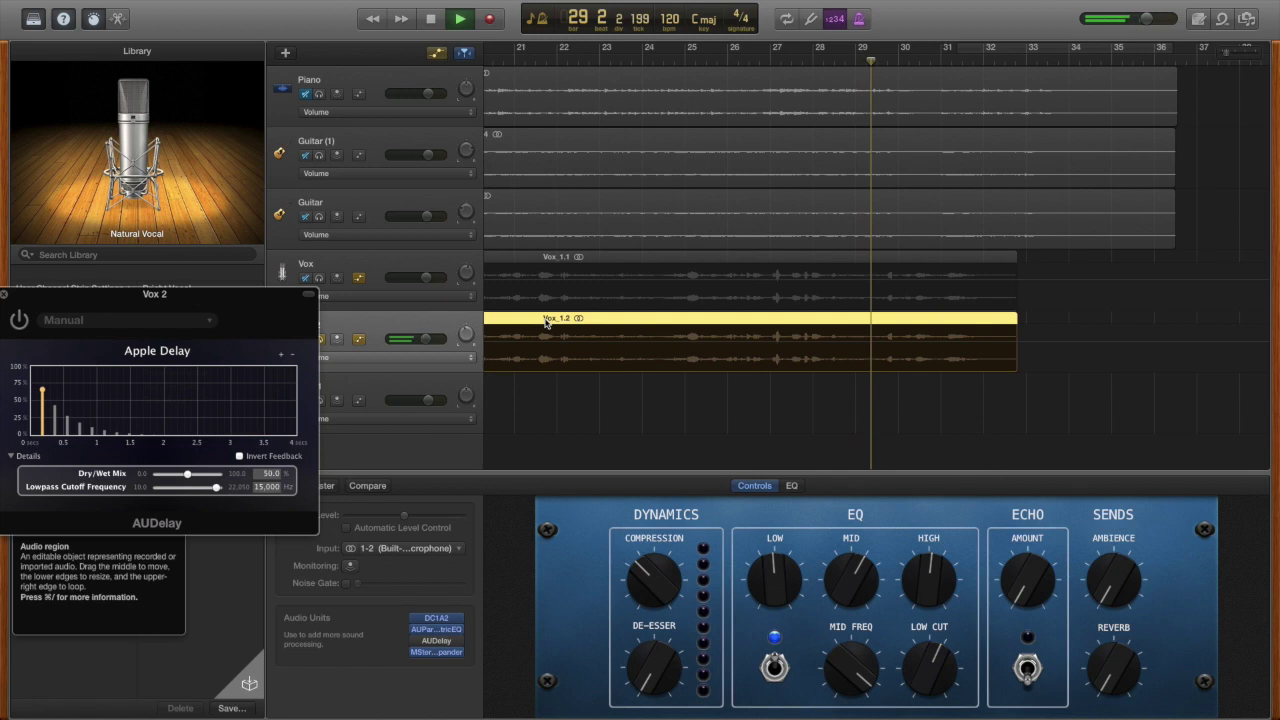
{"action": "left_click_drag", "start_coordinate": [251, 289], "coordinate": [552, 100]}
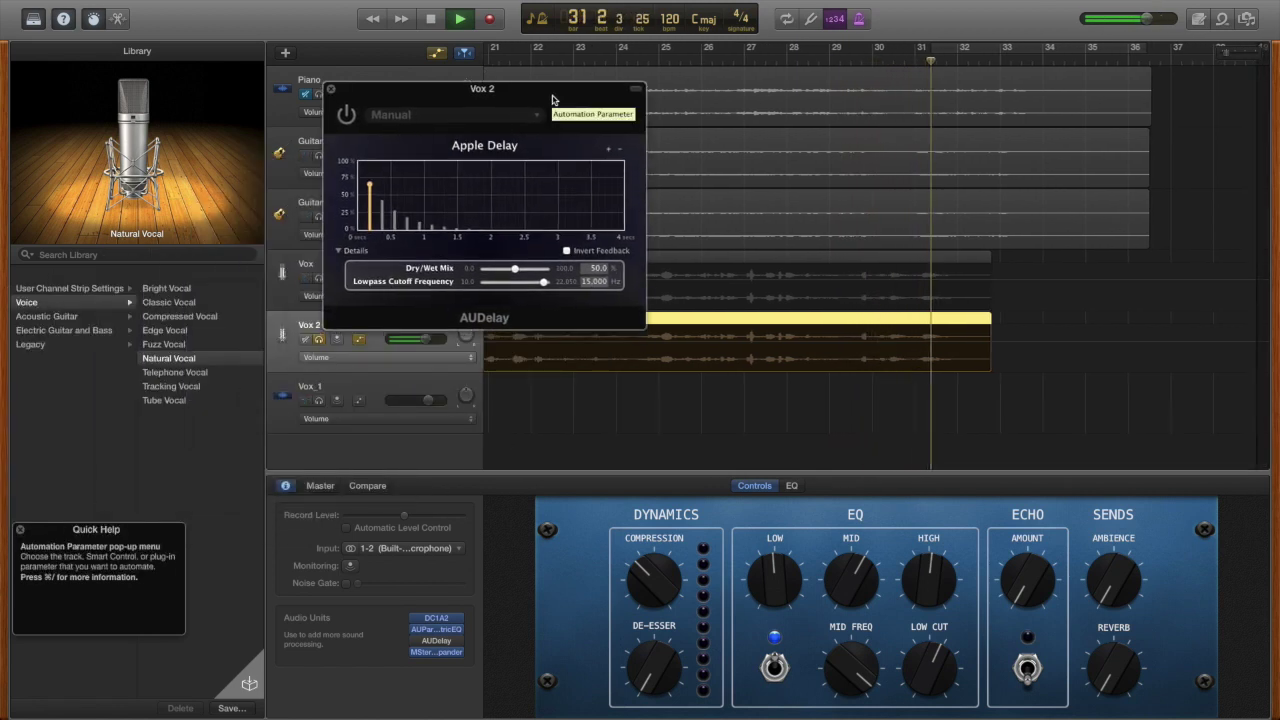
{"action": "key", "text": "space"}
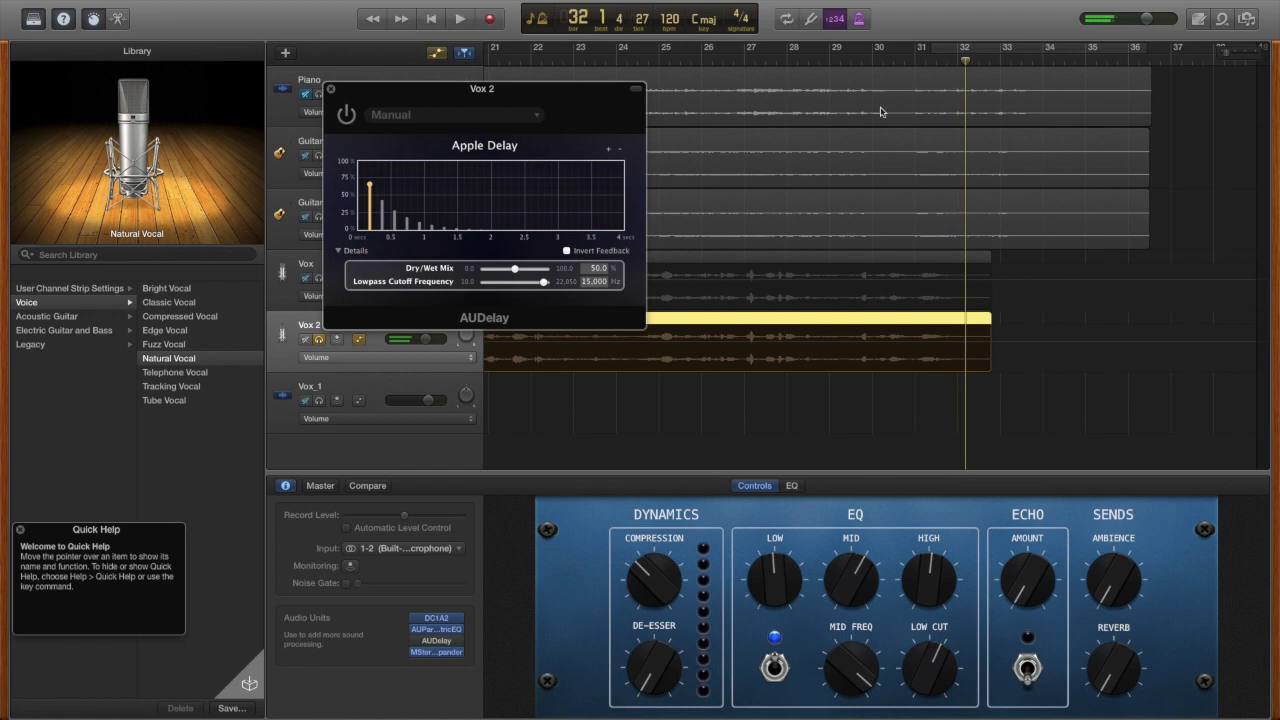
{"action": "left_click", "coordinate": [332, 90]}
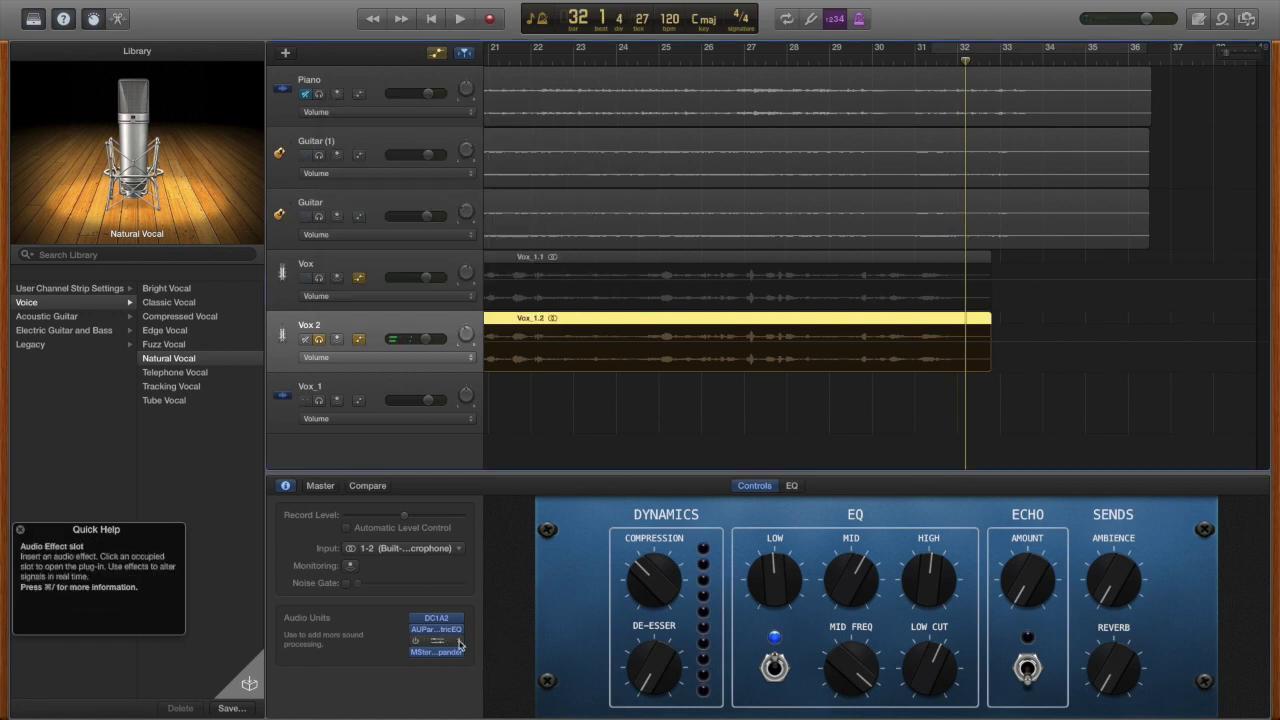
Find the Stereo version of AUDelay among Apple's Audio Units for the third effect slot on Vox 2
{"action": "left_click", "coordinate": [462, 648]}
{"action": "mouse_move", "coordinate": [472, 678]}
{"action": "mouse_move", "coordinate": [549, 678]}
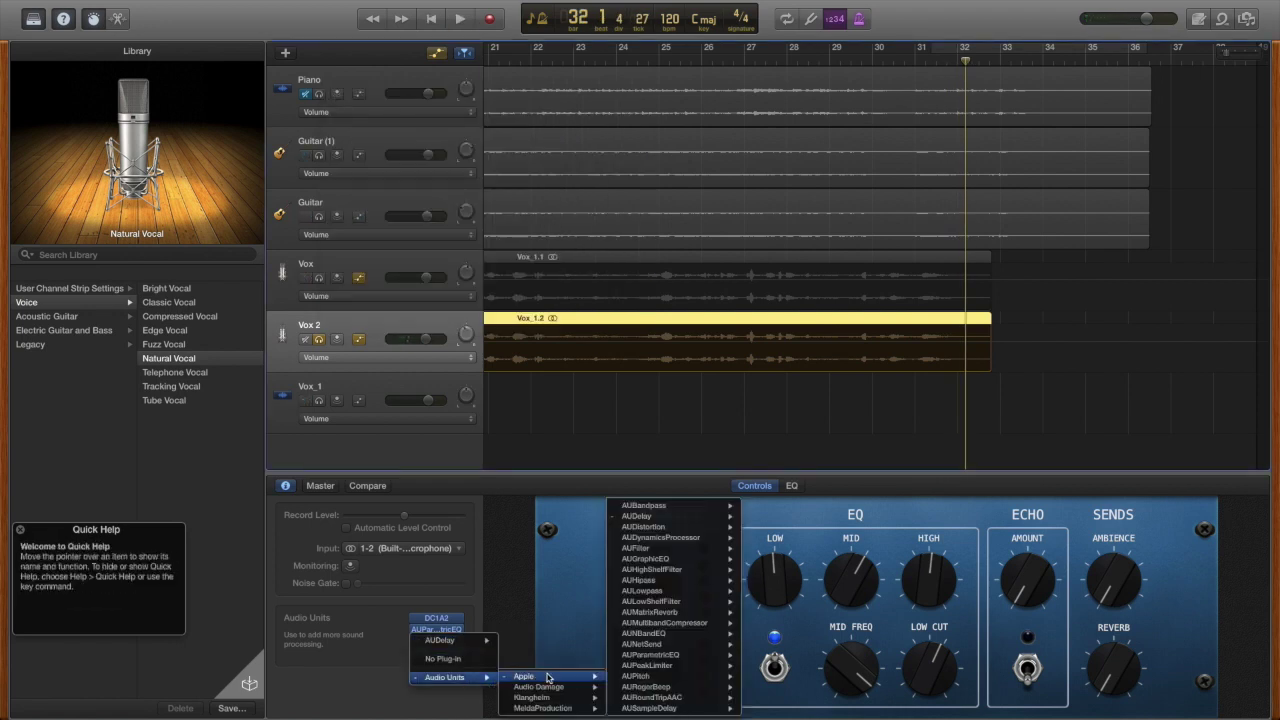
{"action": "mouse_move", "coordinate": [685, 523]}
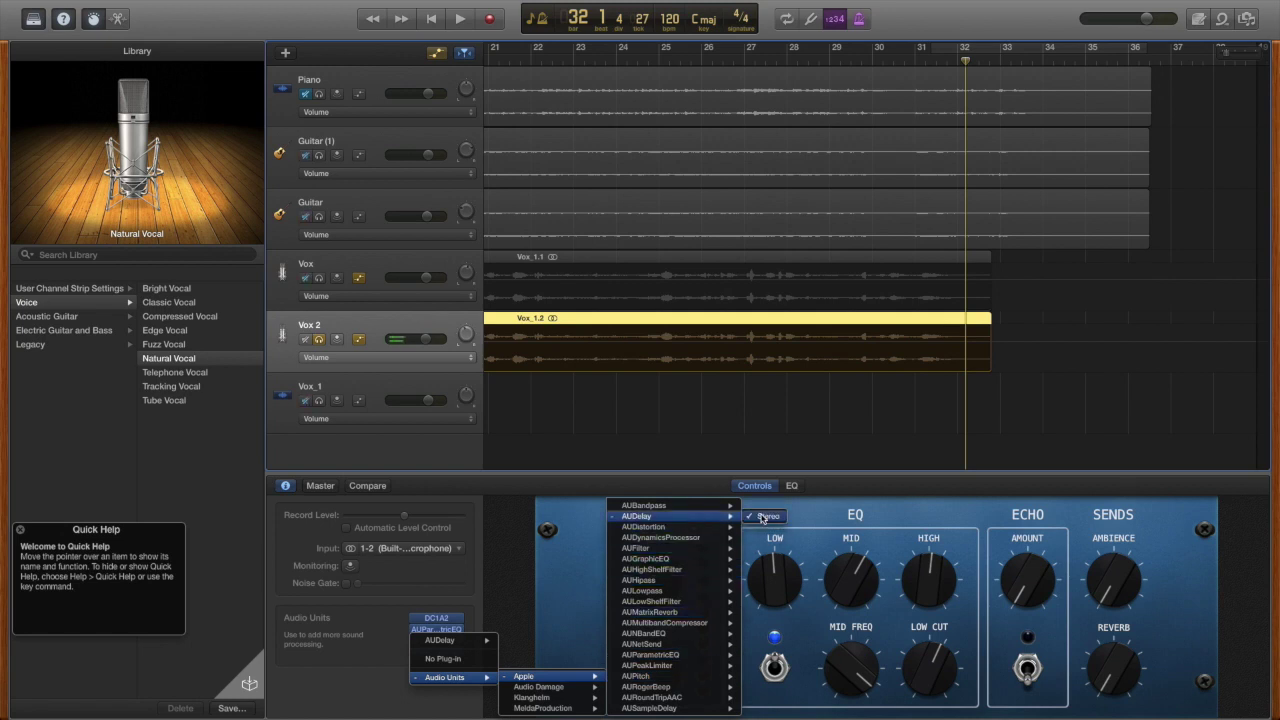
{"action": "left_click", "coordinate": [764, 517]}
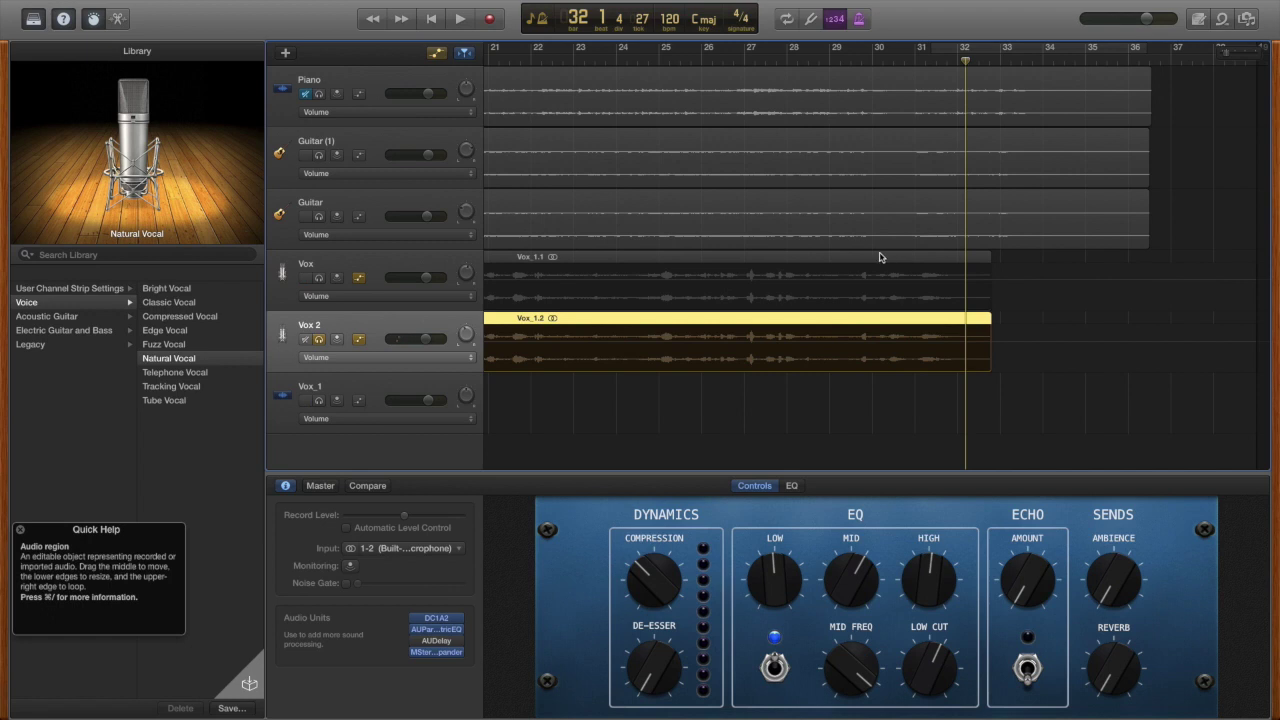
Reopen AUDelay on Vox 2, switch it on, and play the vocal from about bar 29
{"action": "left_click", "coordinate": [849, 64]}
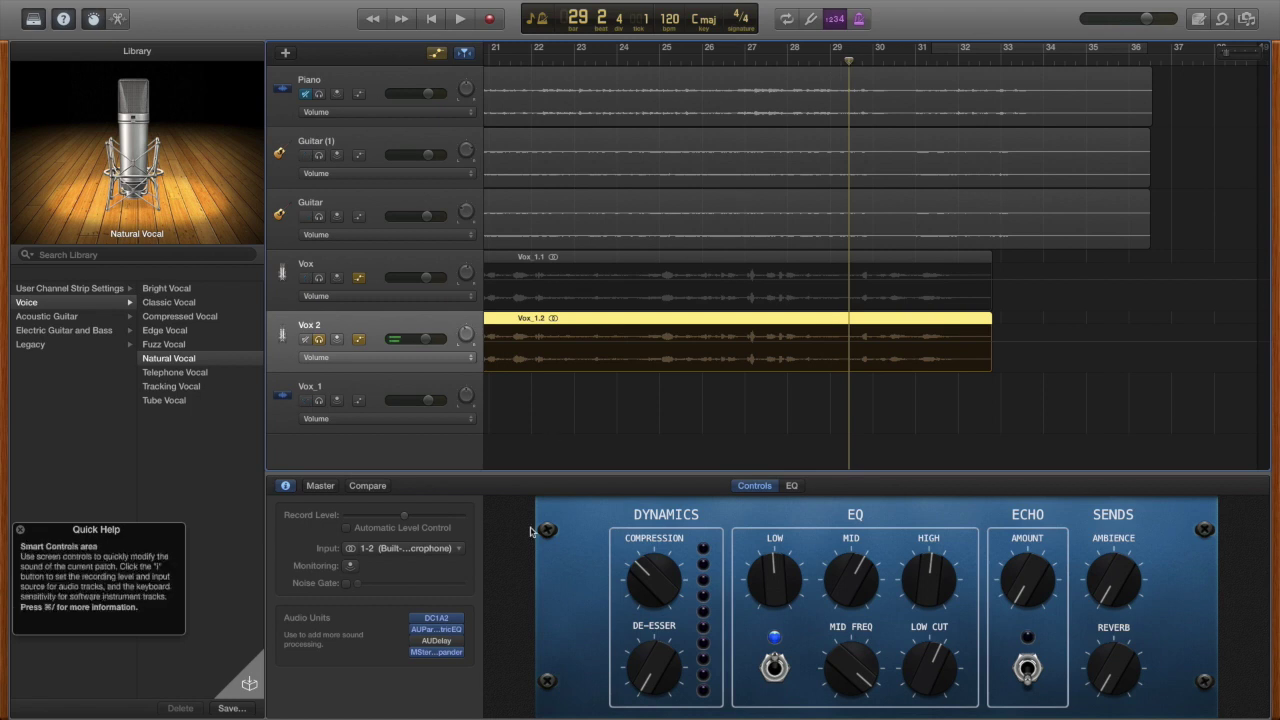
{"action": "left_click", "coordinate": [447, 641]}
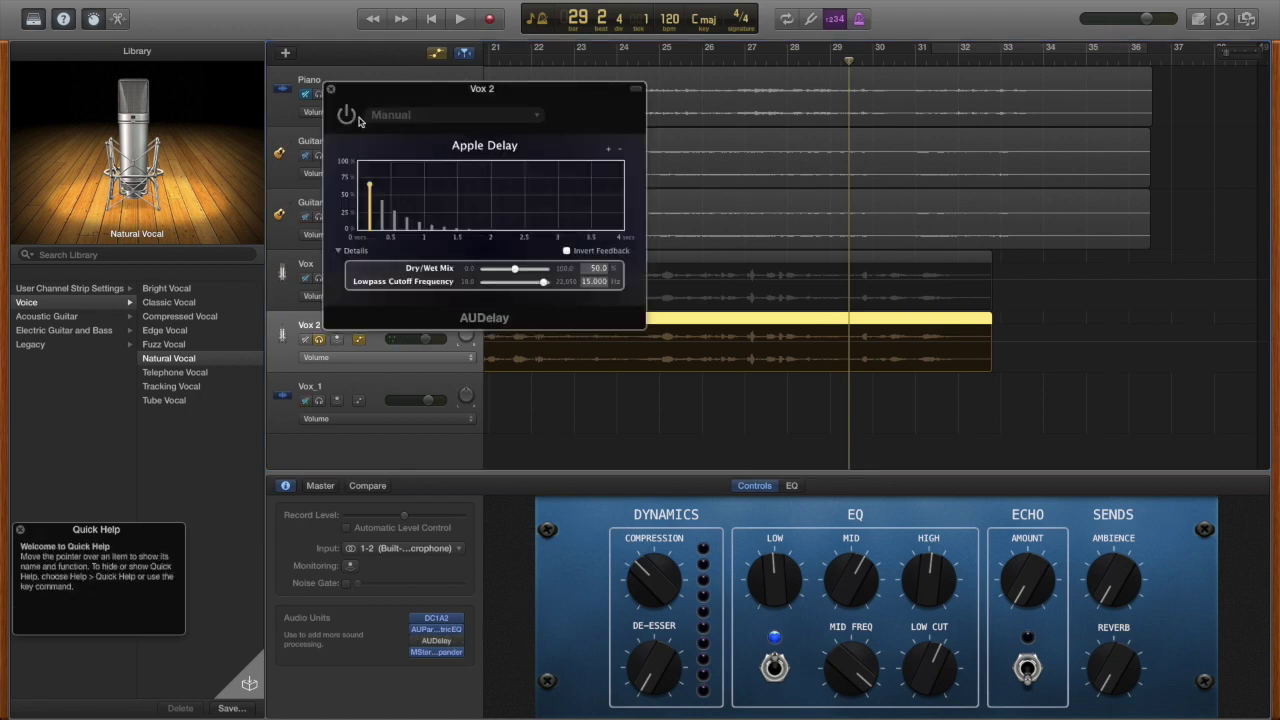
{"action": "key", "text": "space"}
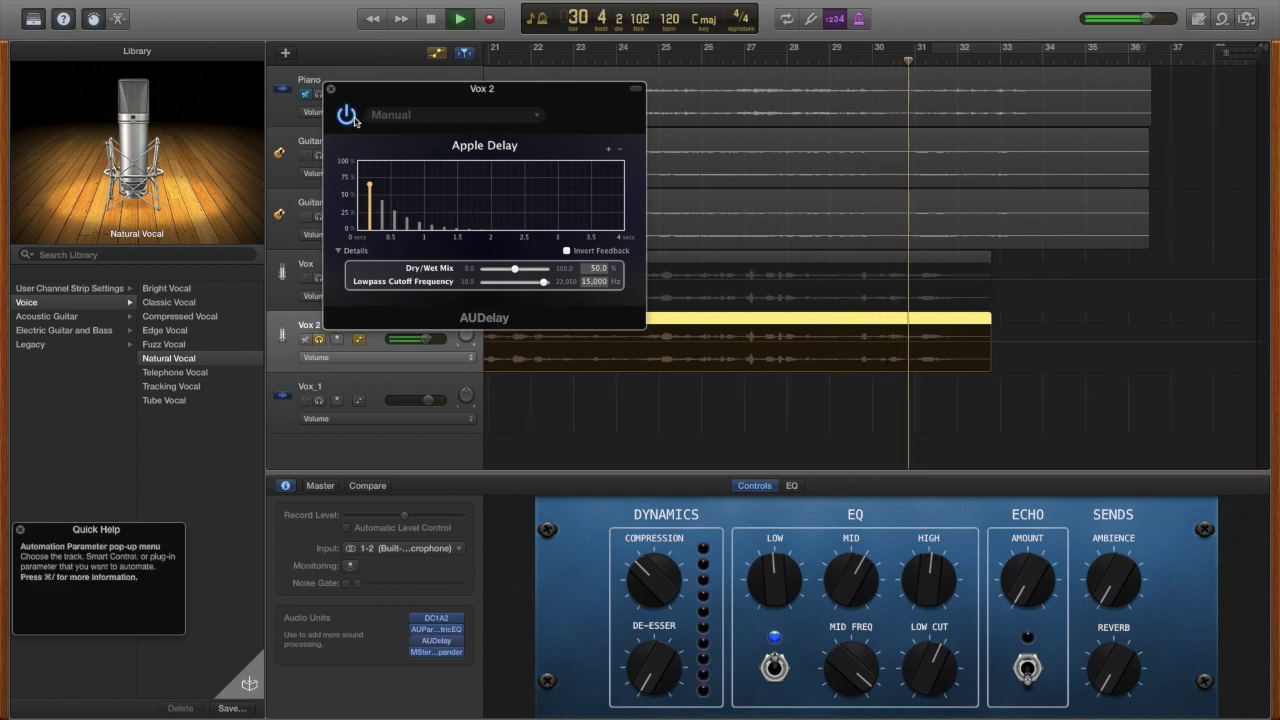
{"action": "left_click", "coordinate": [841, 68]}
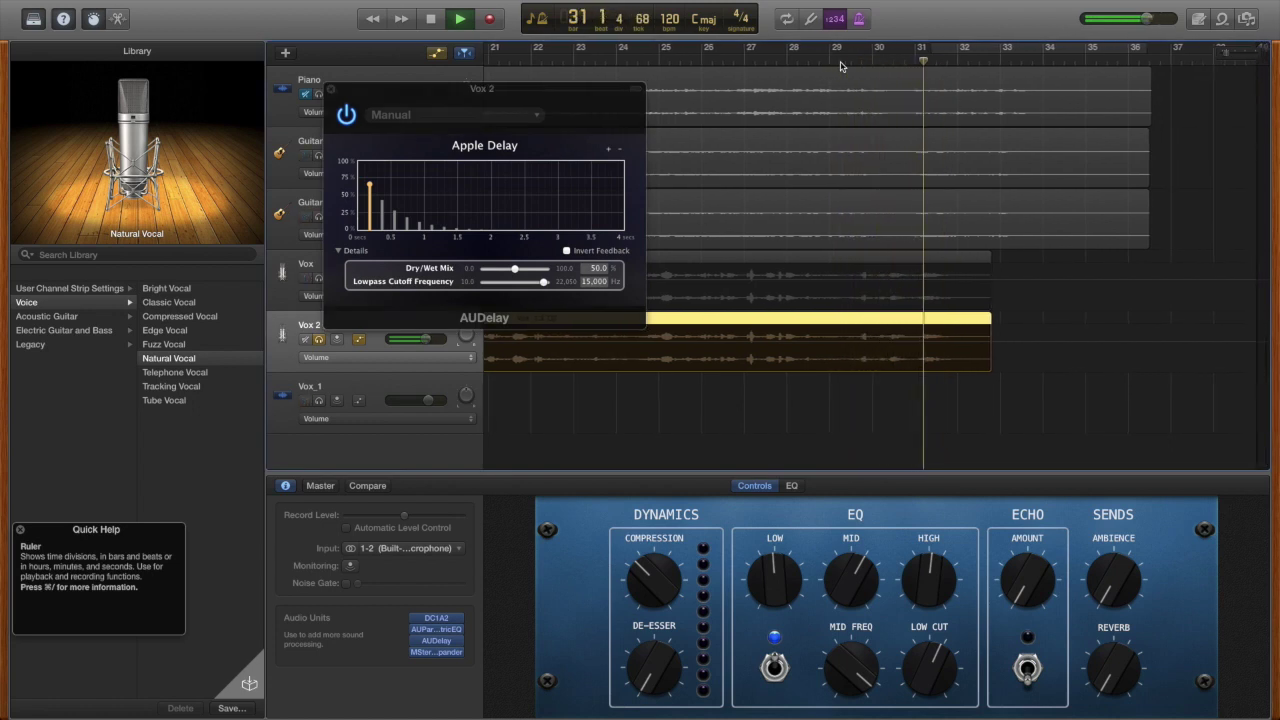
{"action": "key", "text": "space"}
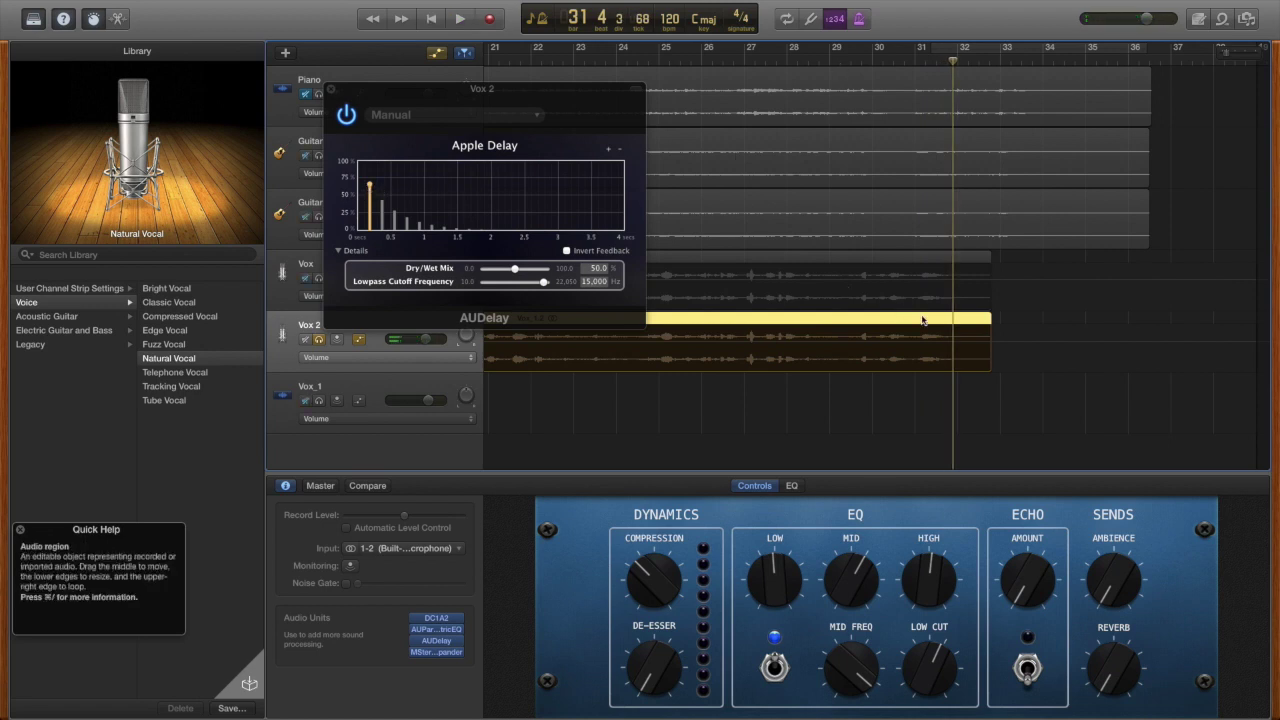
Set AUDelay's delay time to about 0.48 secs with 65.6% feedback, and split the Vox 2 region at bar 30, deleting the part after it
{"action": "left_click_drag", "start_coordinate": [370, 186], "coordinate": [390, 187]}
{"action": "left_click_drag", "start_coordinate": [955, 66], "coordinate": [873, 73]}
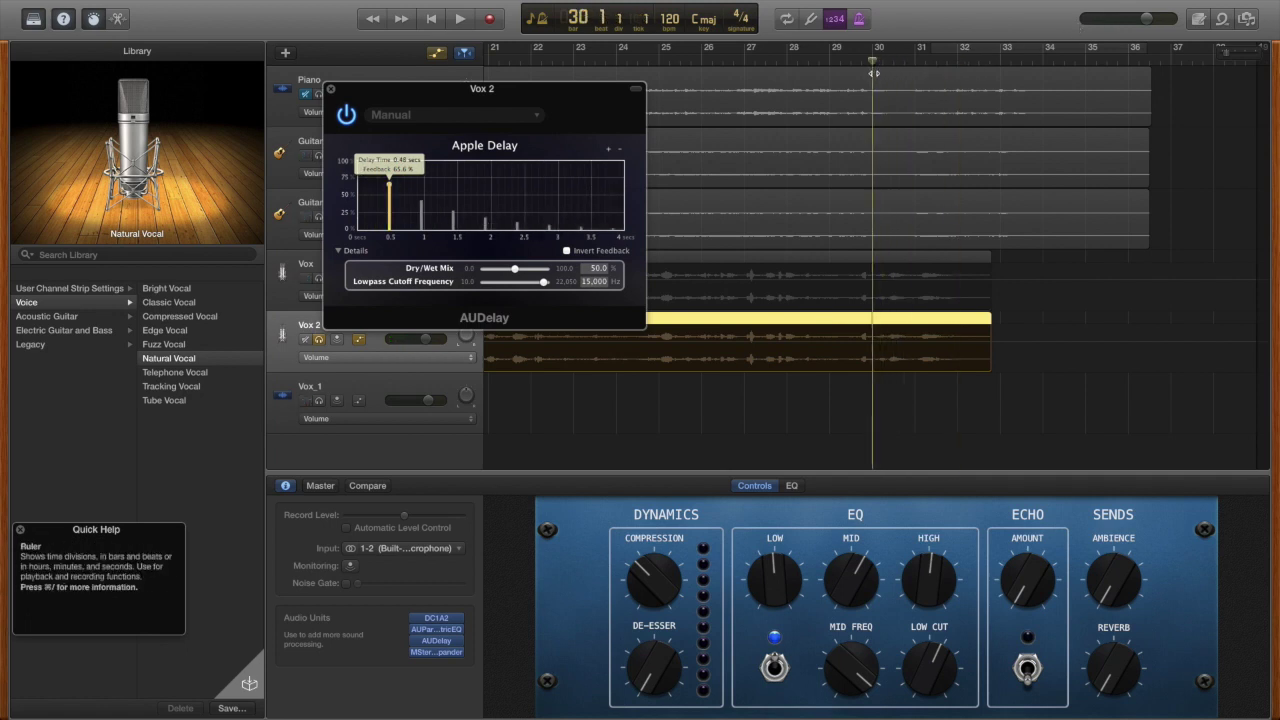
{"action": "left_click", "coordinate": [873, 323]}
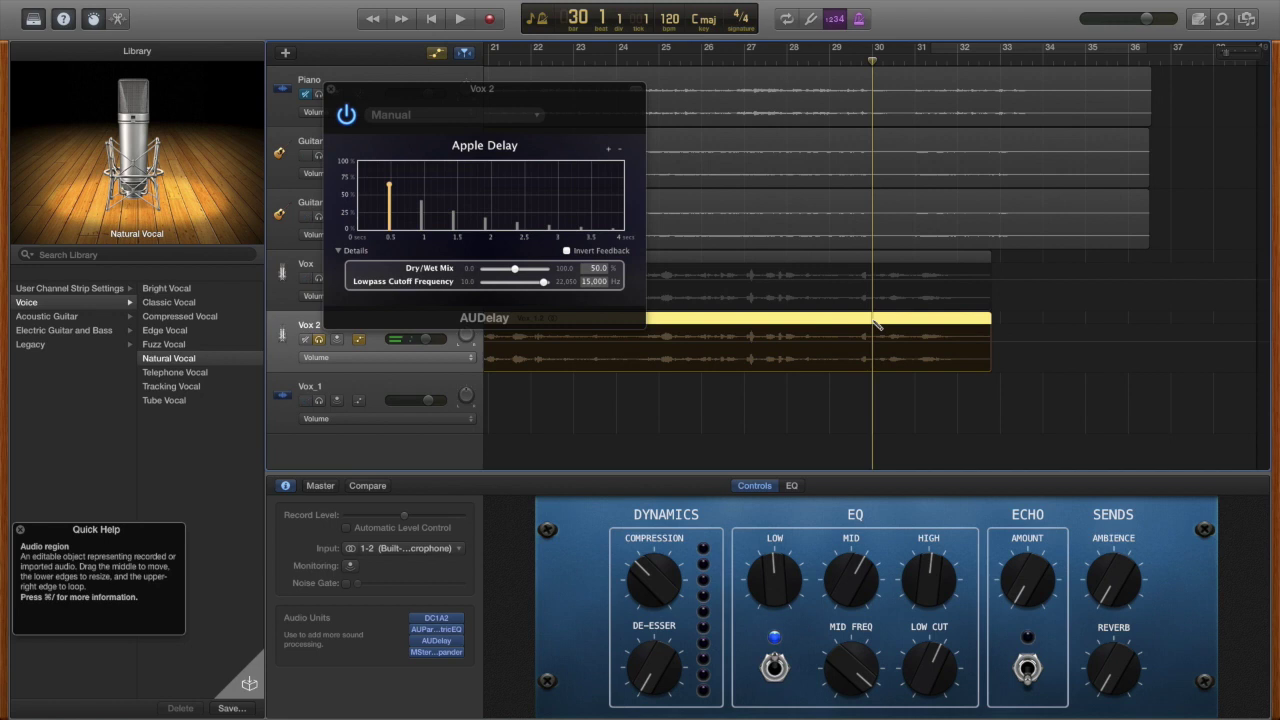
{"action": "key", "text": "super+t"}
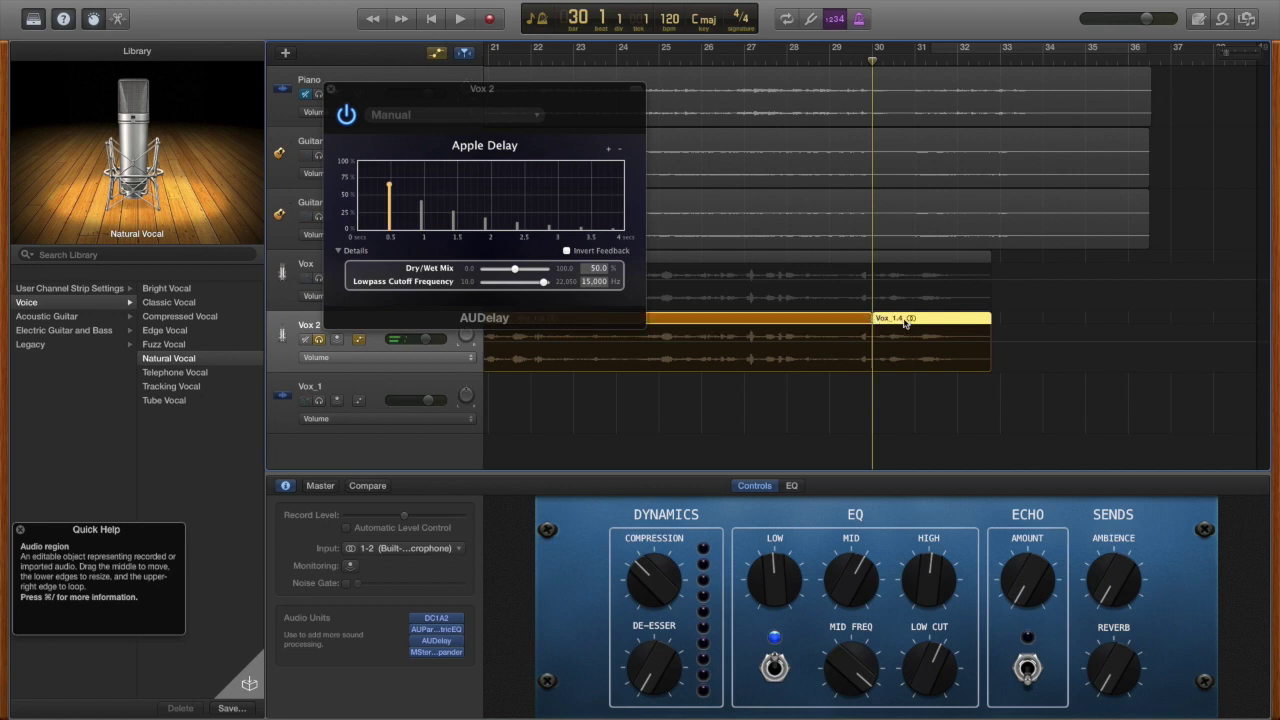
{"action": "key", "text": "Delete"}
Play the shortened Vox 2 vocal from about bar 29 to hear the delay tail
{"action": "left_click", "coordinate": [849, 64]}
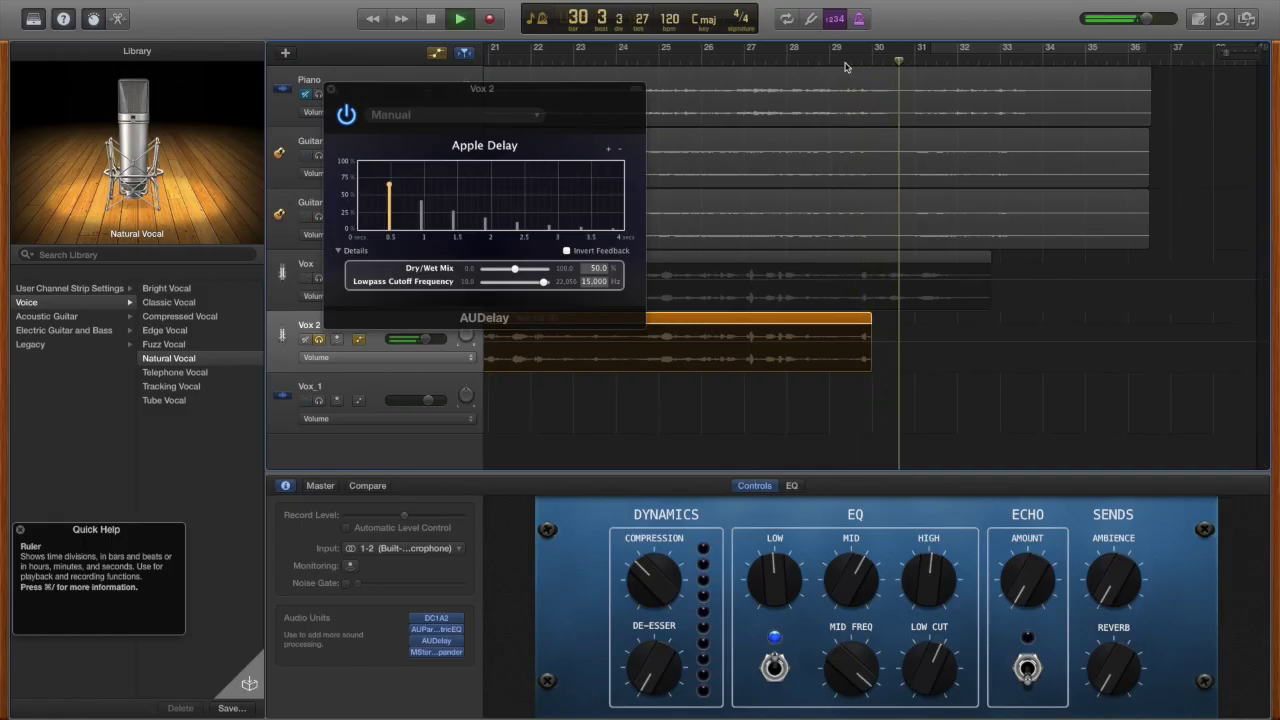
{"action": "key", "text": "space"}
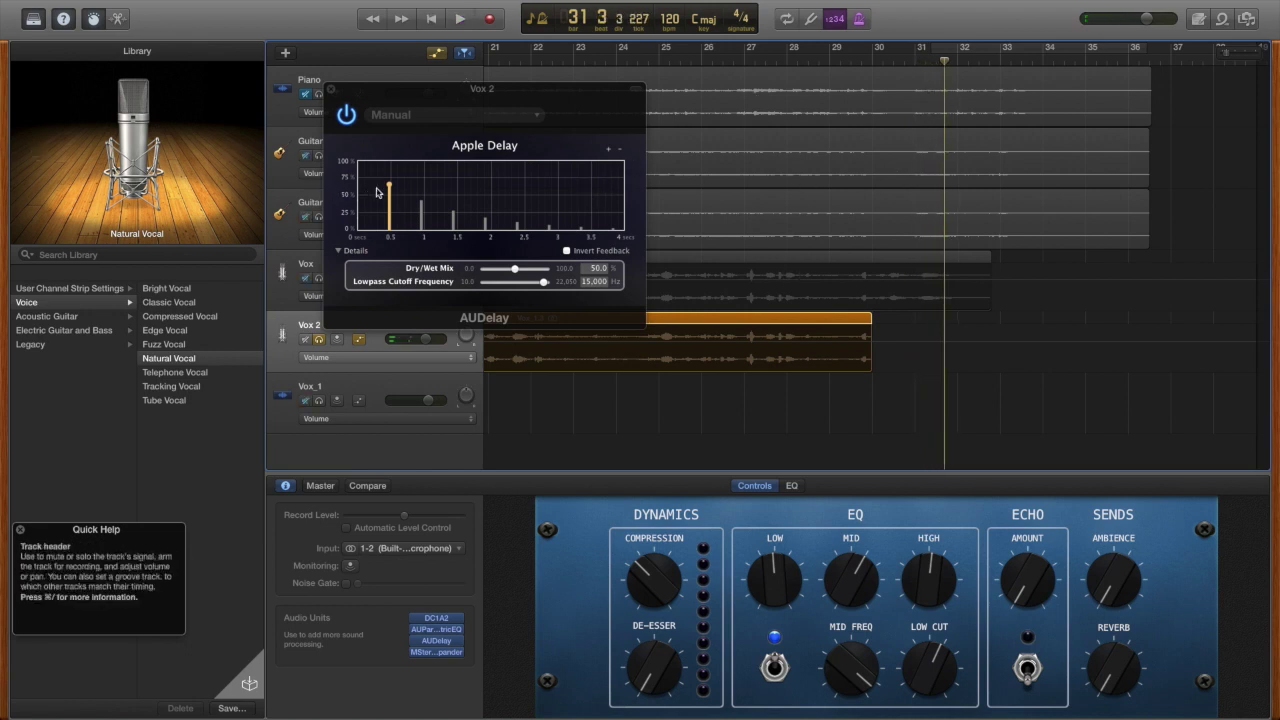
Set AUDelay's delay time to about 0.7 secs with 59.3% feedback and replay Vox 2 from about bar 29
{"action": "left_click_drag", "start_coordinate": [388, 188], "coordinate": [404, 188]}
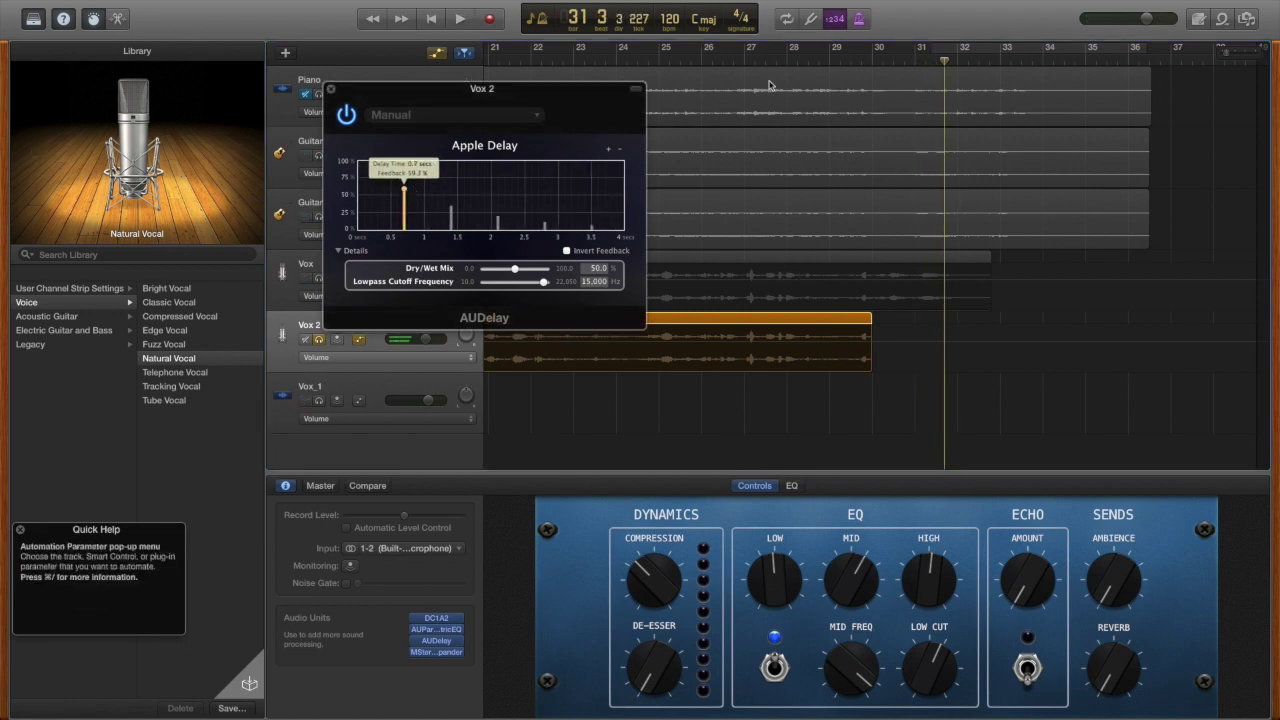
{"action": "left_click", "coordinate": [836, 65]}
{"action": "key", "text": "space"}
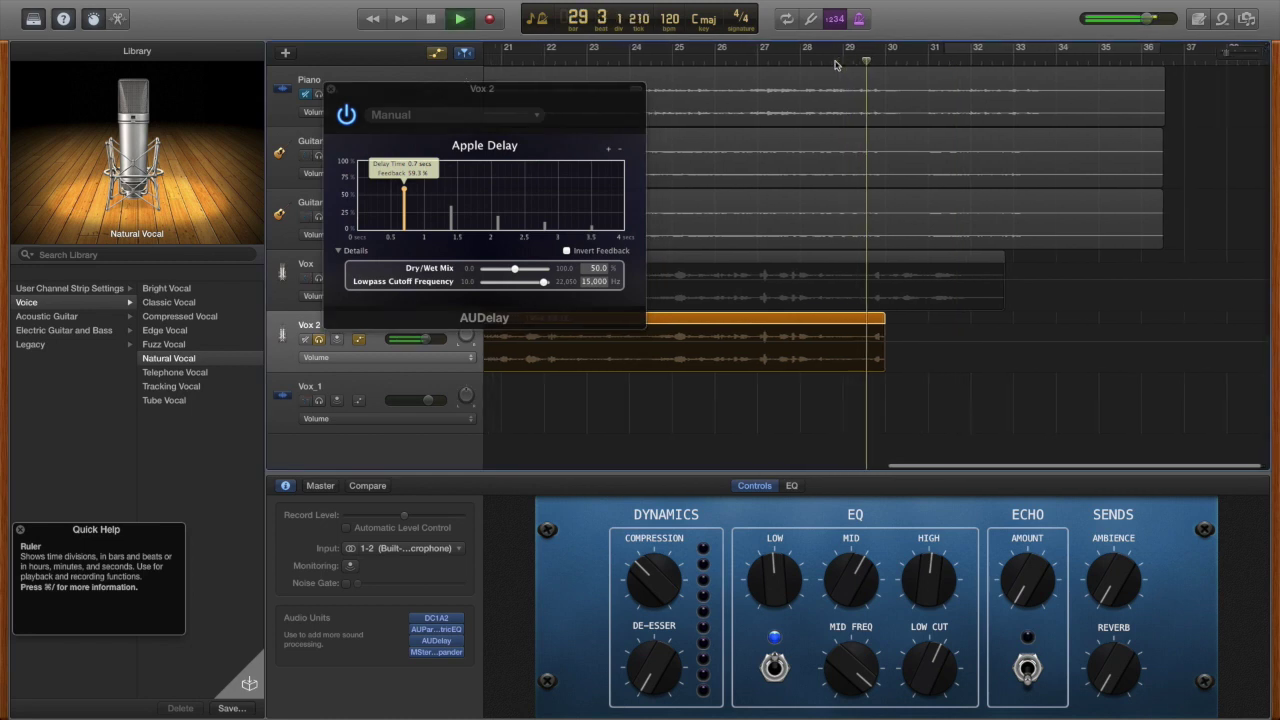
{"action": "key", "text": "XF86AudioRaiseVolume"}
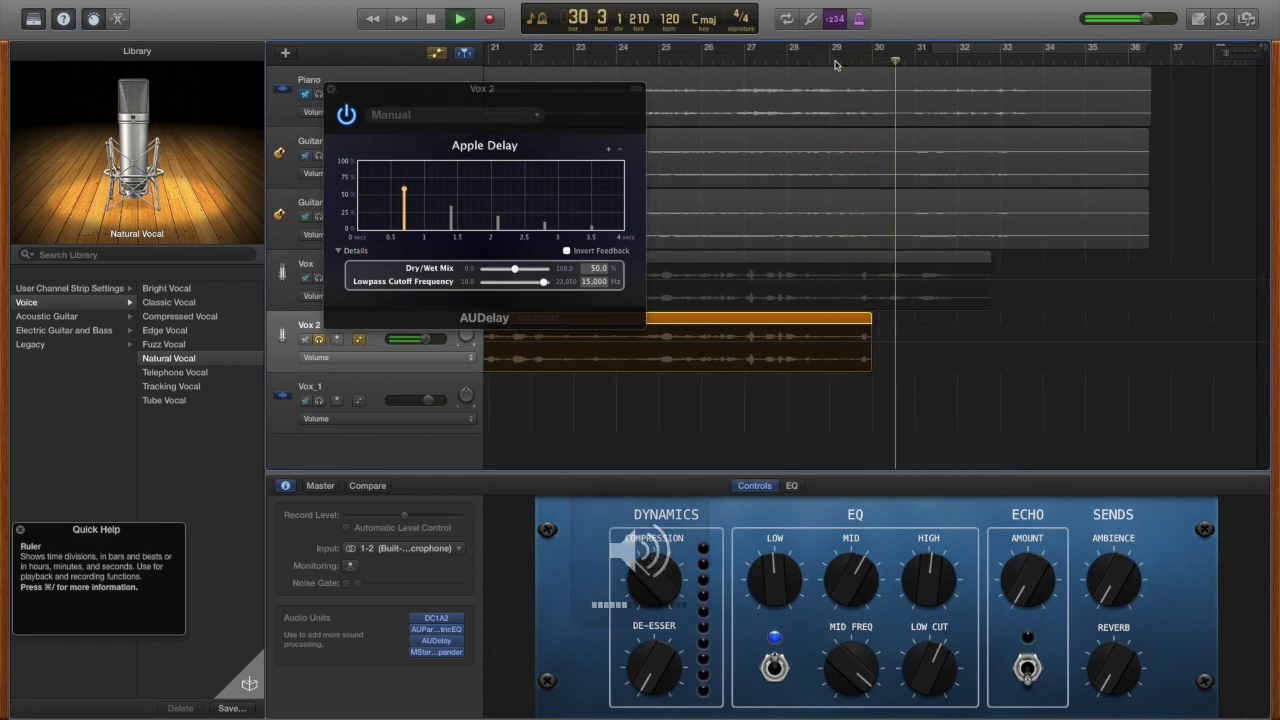
{"action": "key", "text": "space"}
Set AUDelay's delay time to about 1 sec with about 92.5% feedback and play Vox 2 through to bar 36
{"action": "left_click_drag", "start_coordinate": [404, 192], "coordinate": [425, 167]}
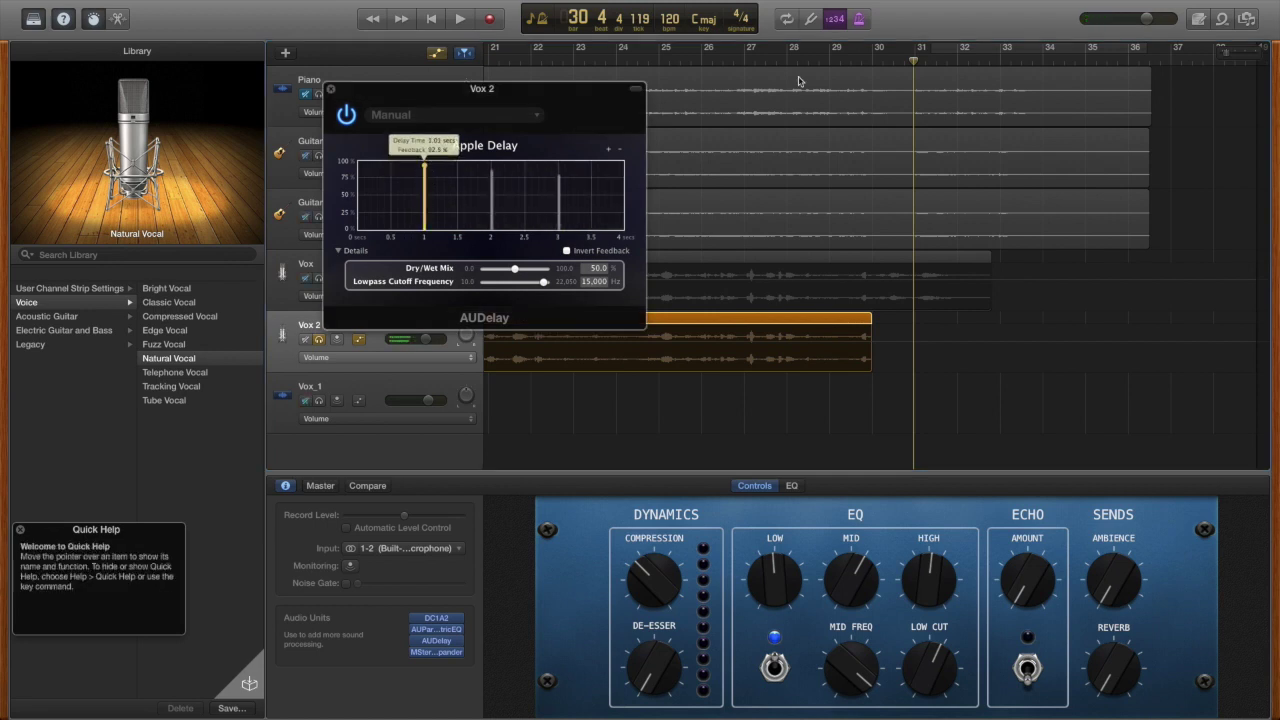
{"action": "left_click", "coordinate": [824, 64]}
{"action": "key", "text": "space"}
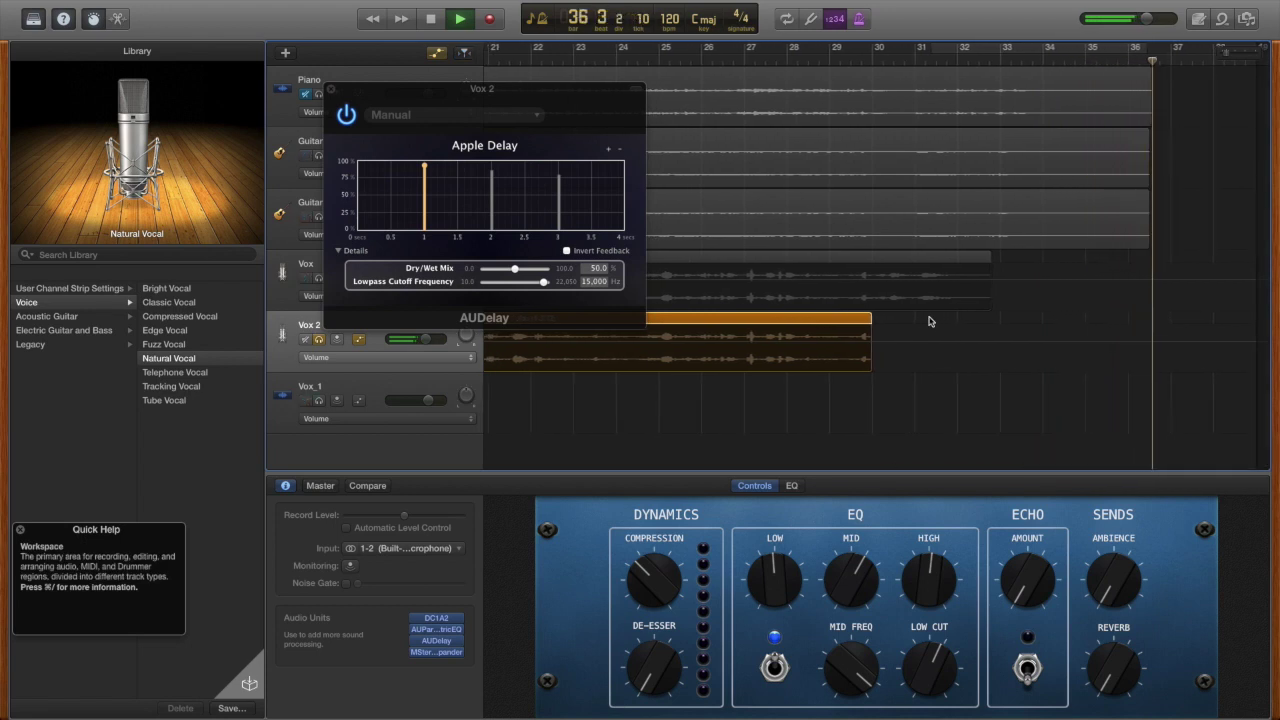
{"action": "key", "text": "space"}
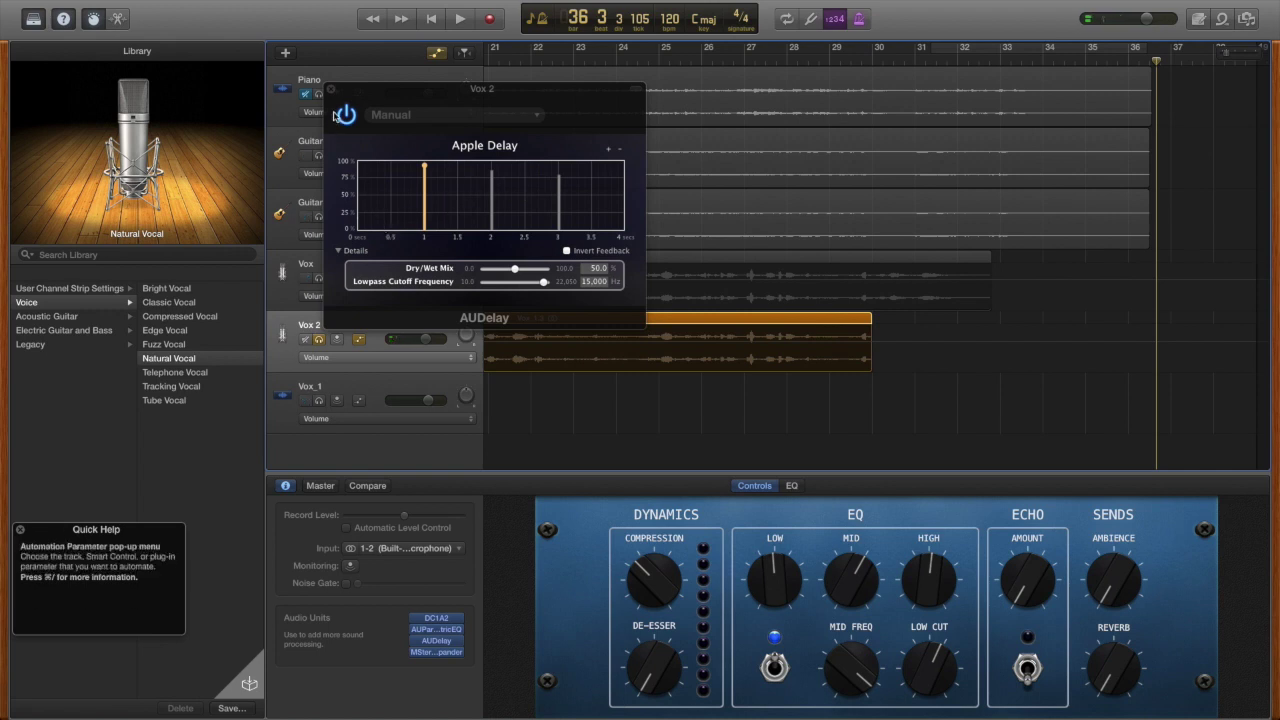